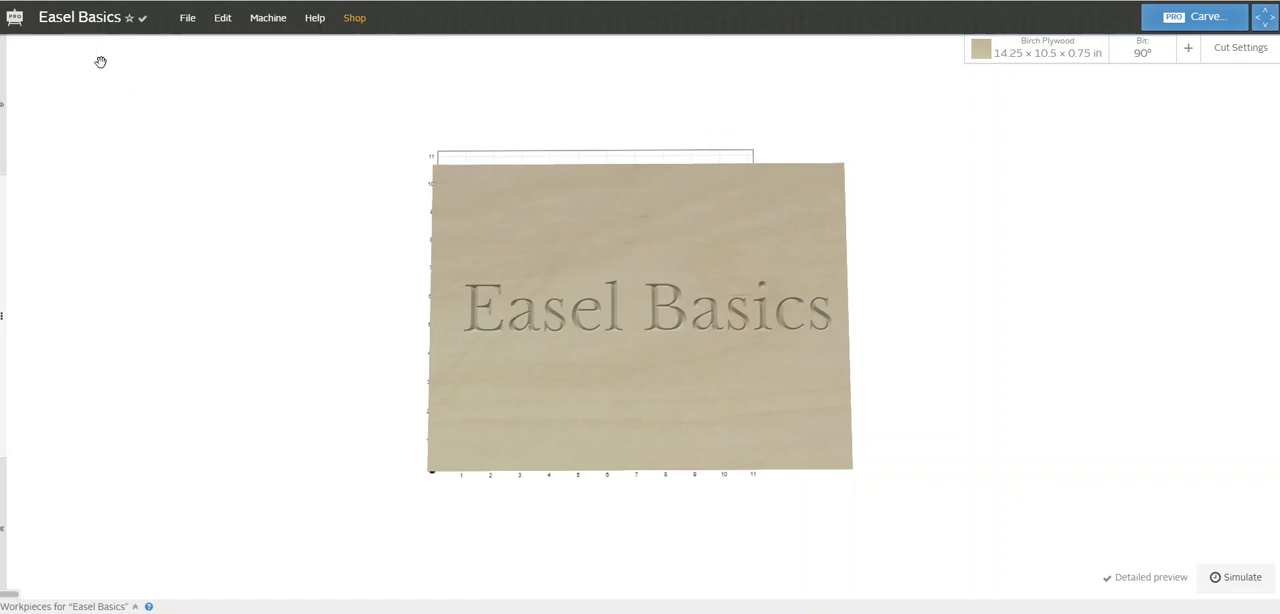
Create a new project and rename it "Square"
{"action": "left_click", "coordinate": [187, 20]}
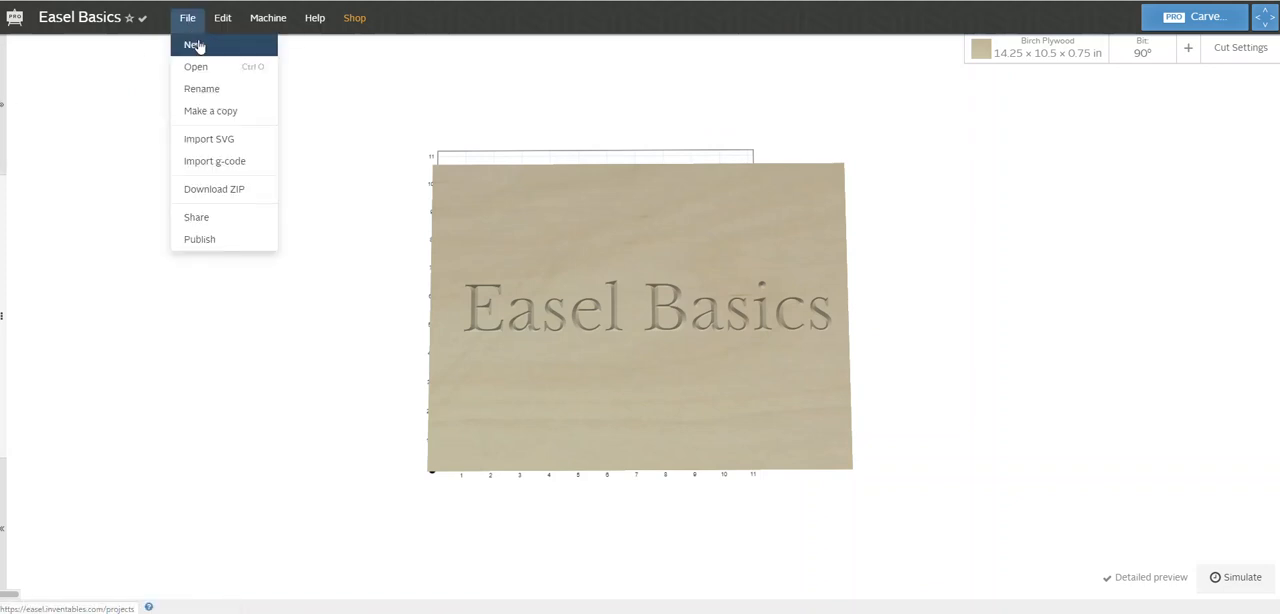
{"action": "left_click", "coordinate": [194, 46]}
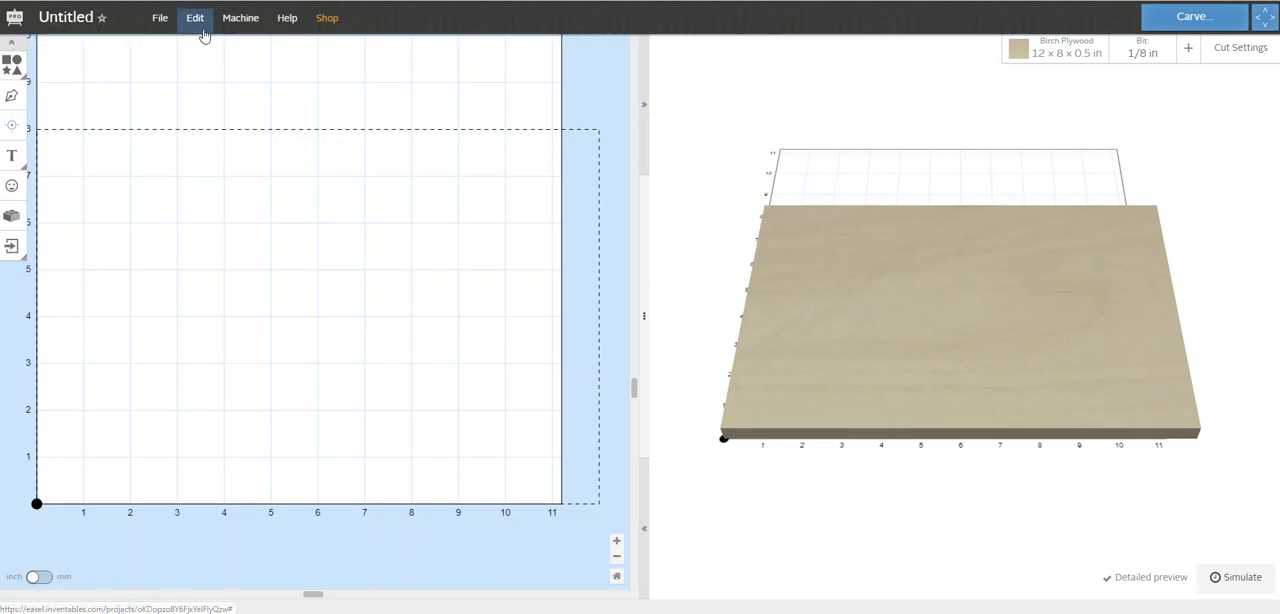
{"action": "left_click", "coordinate": [58, 21]}
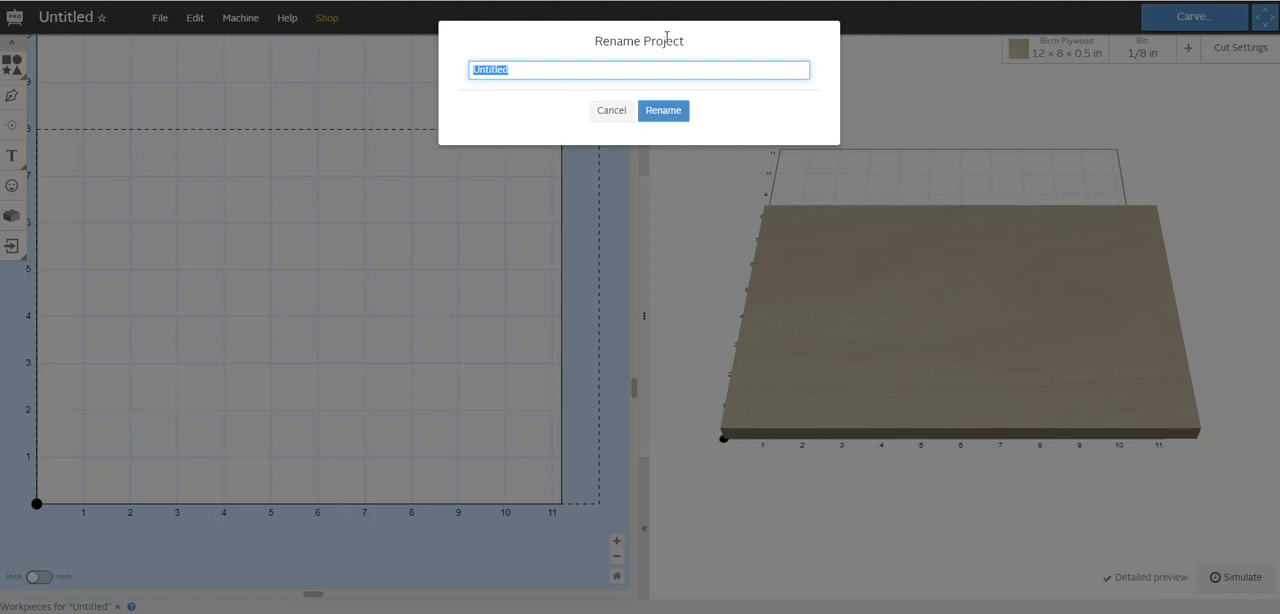
{"action": "type", "text": "S"}
{"action": "left_click", "coordinate": [665, 112]}
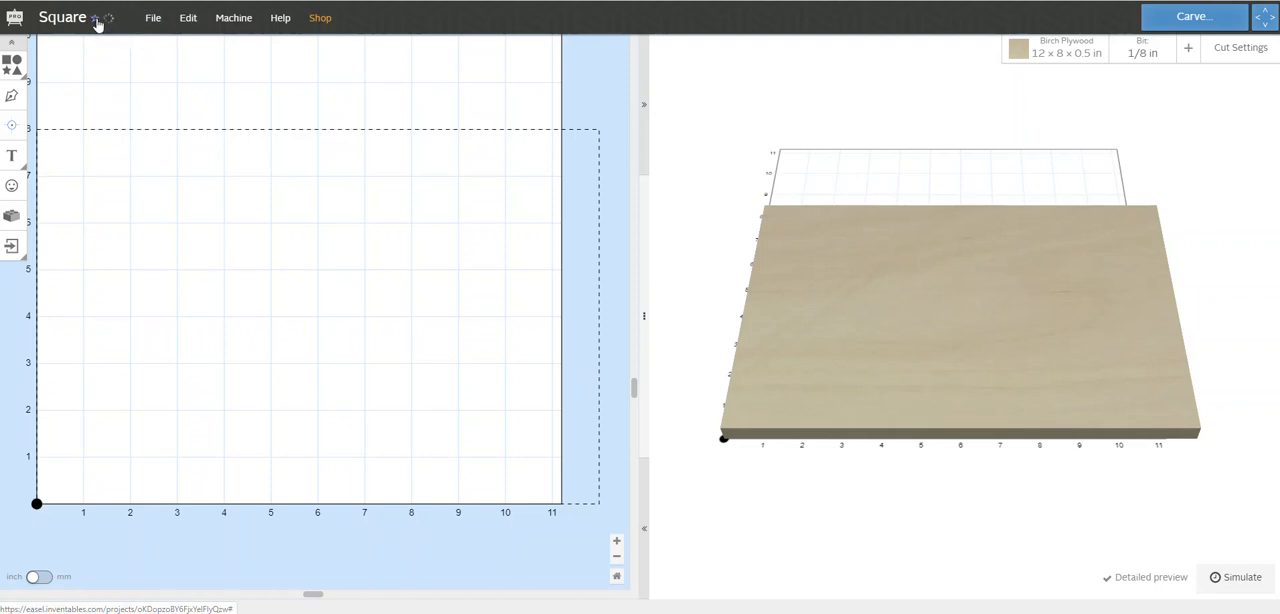
Review the file, edit, machine and help options, including the supported machine types, work area and spindle control
{"action": "left_click", "coordinate": [152, 18]}
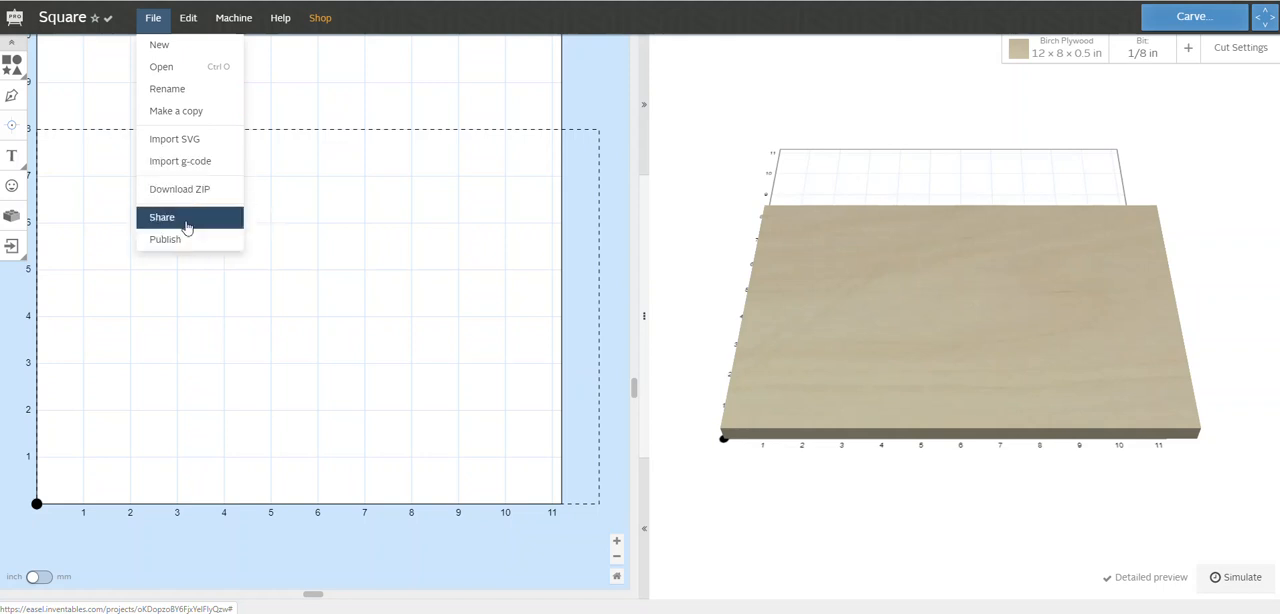
{"action": "left_click", "coordinate": [187, 26]}
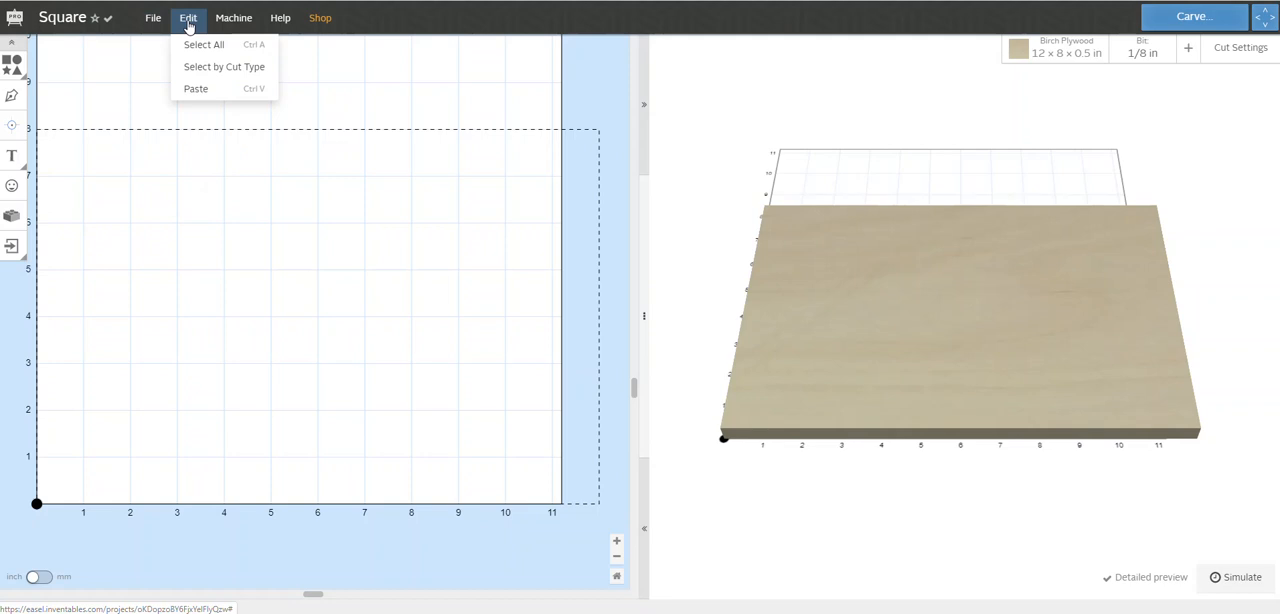
{"action": "left_click", "coordinate": [233, 24]}
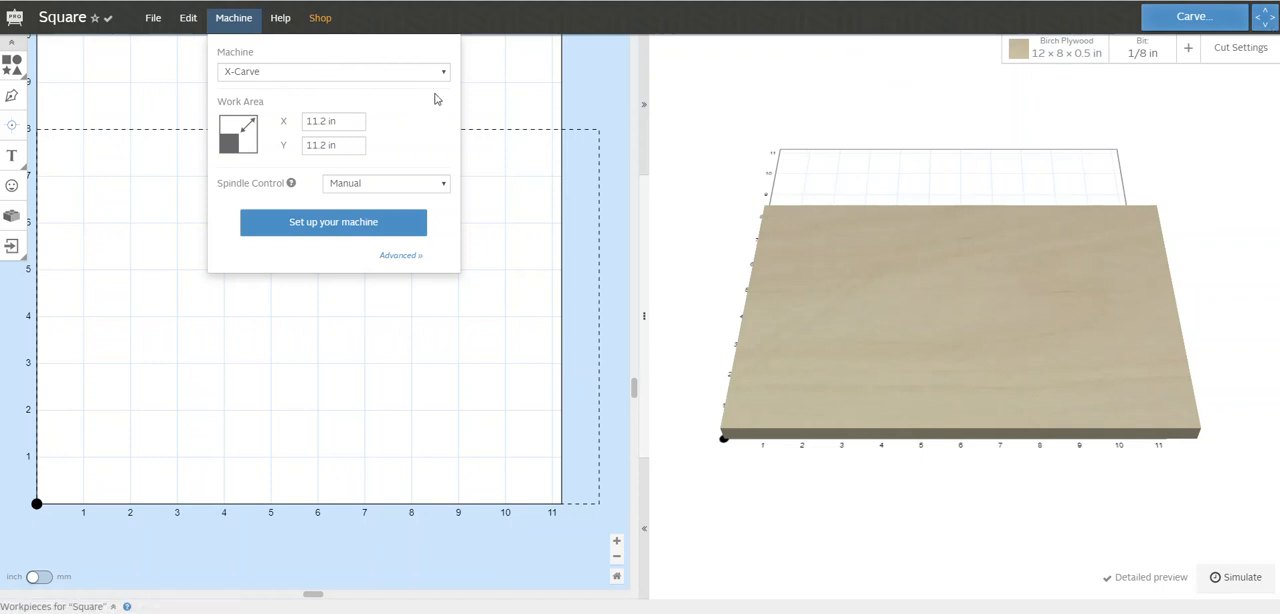
{"action": "left_click", "coordinate": [432, 72]}
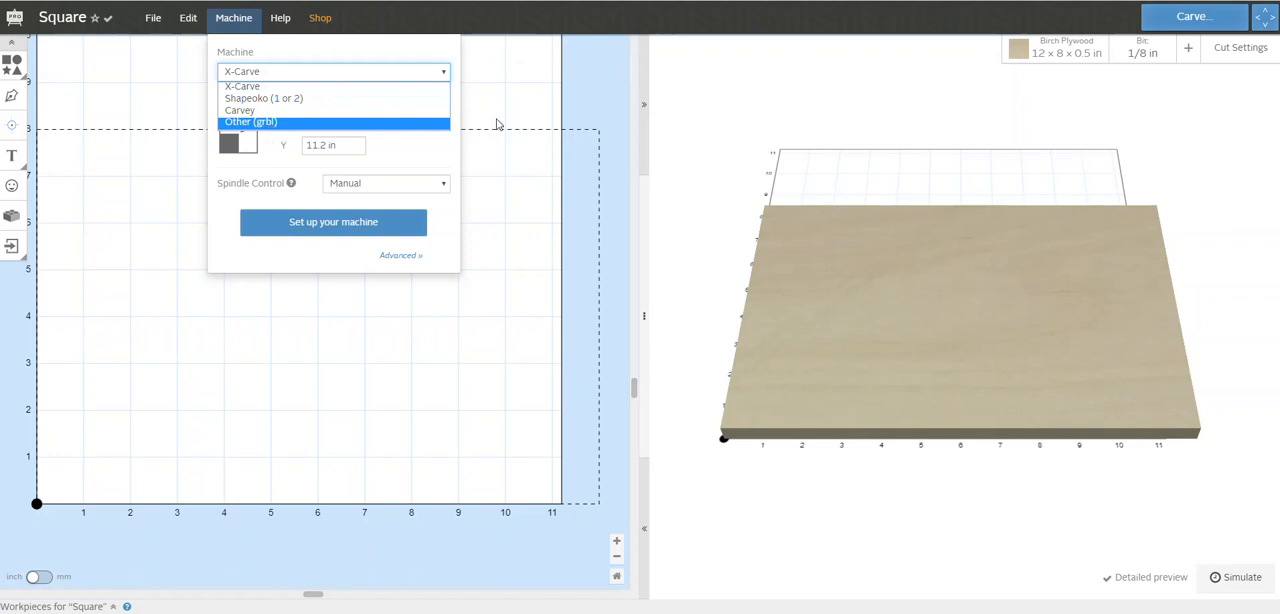
{"action": "left_click", "coordinate": [647, 96]}
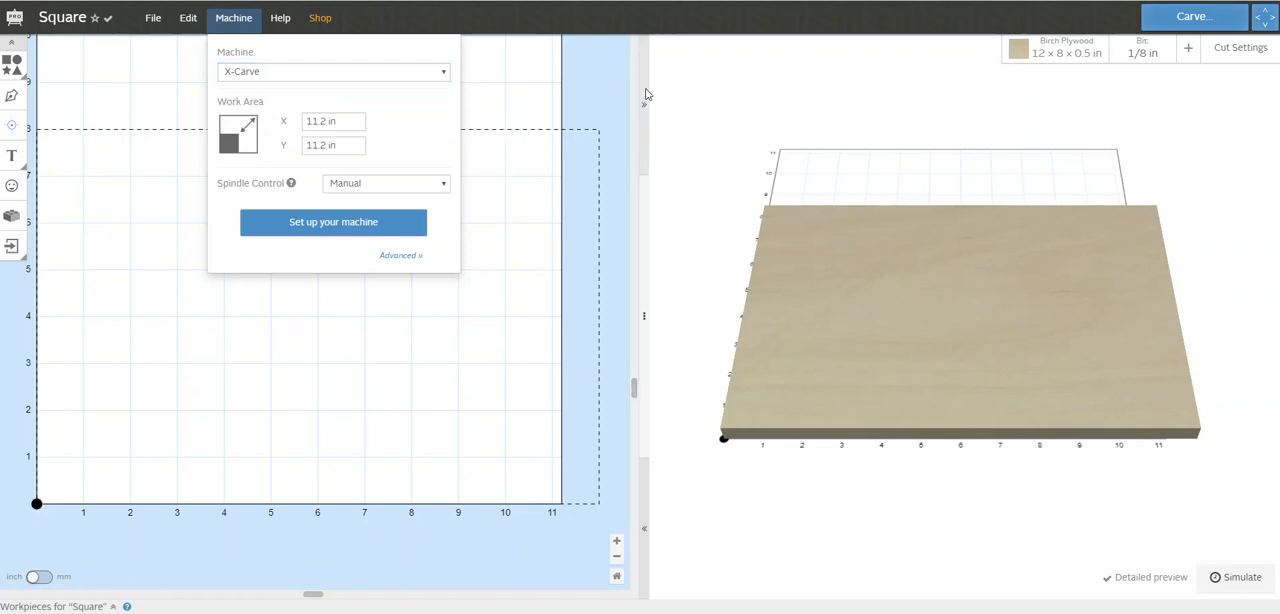
{"action": "left_click", "coordinate": [647, 96]}
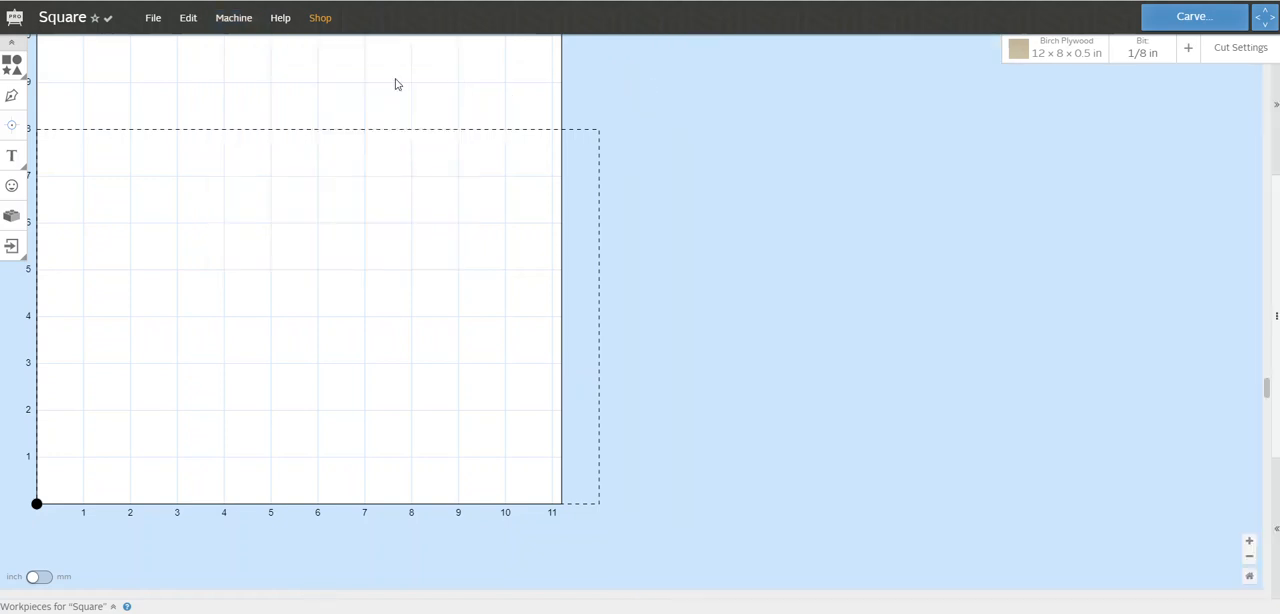
{"action": "left_click", "coordinate": [227, 20]}
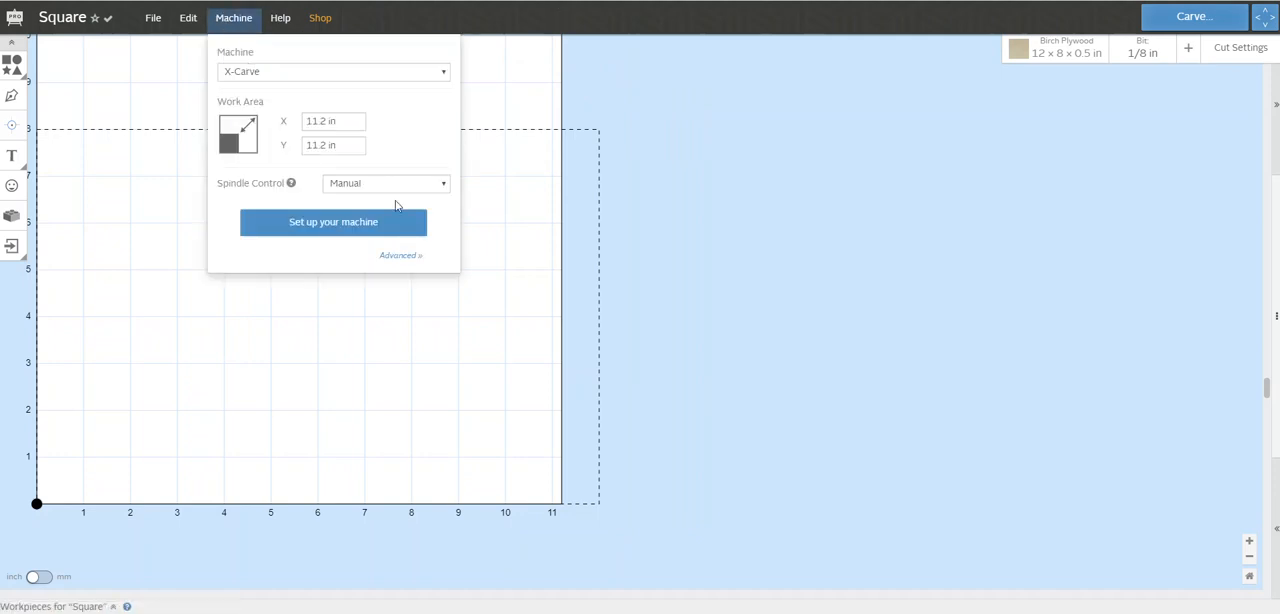
{"action": "left_click", "coordinate": [585, 98]}
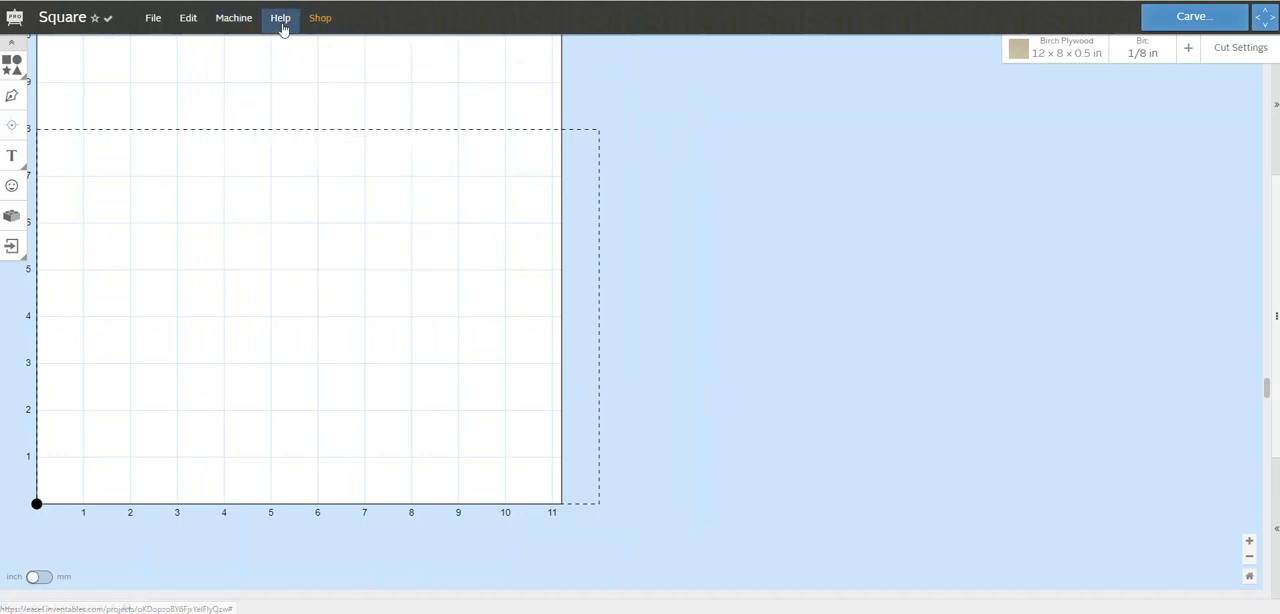
{"action": "left_click", "coordinate": [281, 21]}
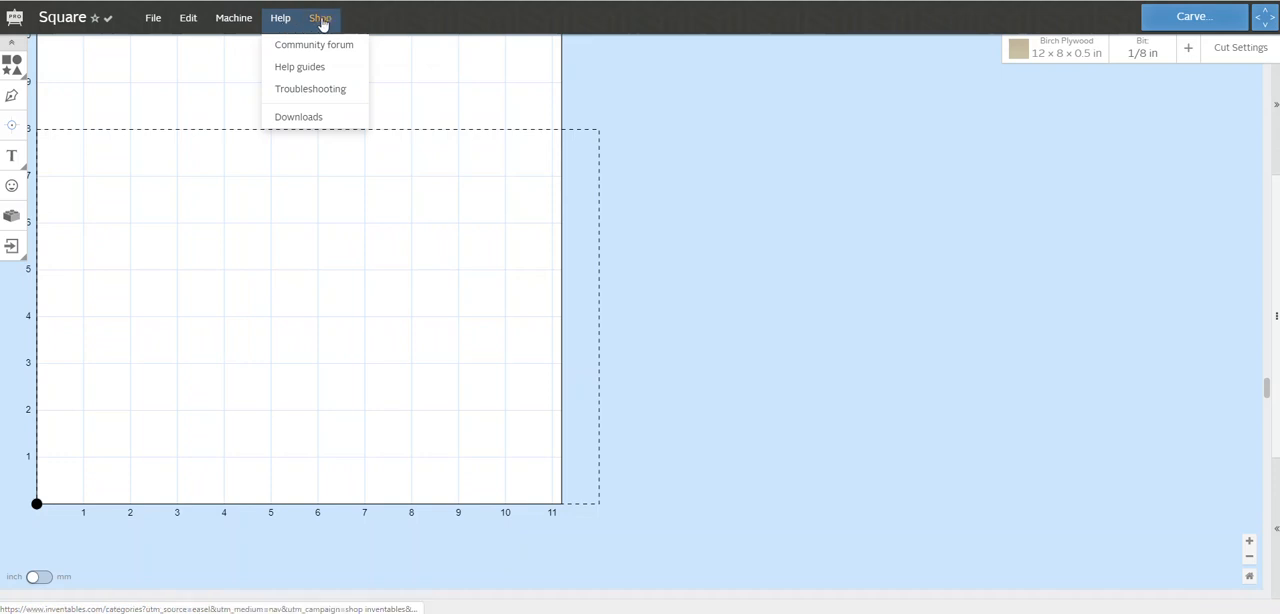
{"action": "left_click", "coordinate": [606, 124]}
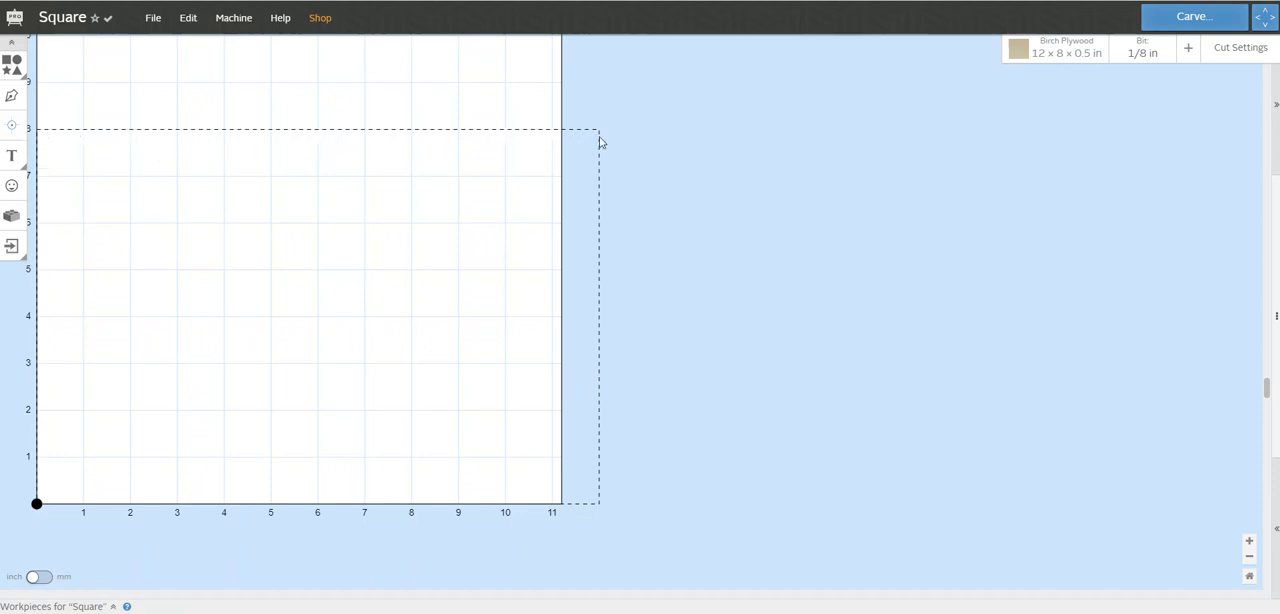
Set the birch plywood material thickness to 0.75 in
{"action": "left_click", "coordinate": [1063, 56]}
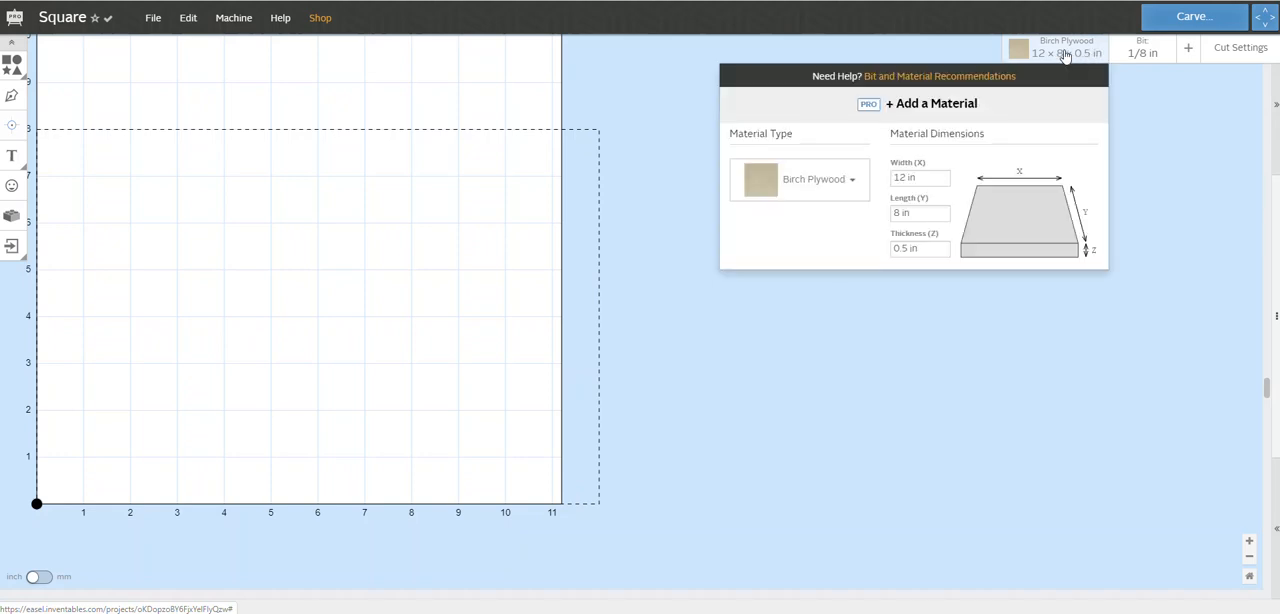
{"action": "left_click", "coordinate": [909, 248]}
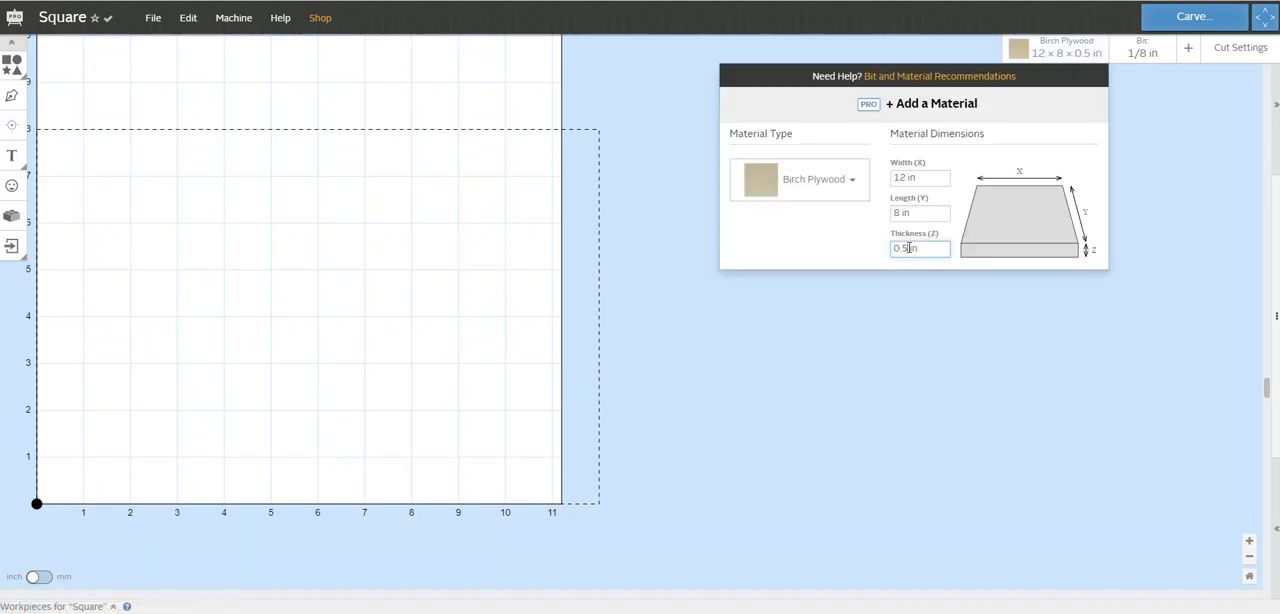
{"action": "type", "text": "75"}
{"action": "left_click", "coordinate": [874, 236]}
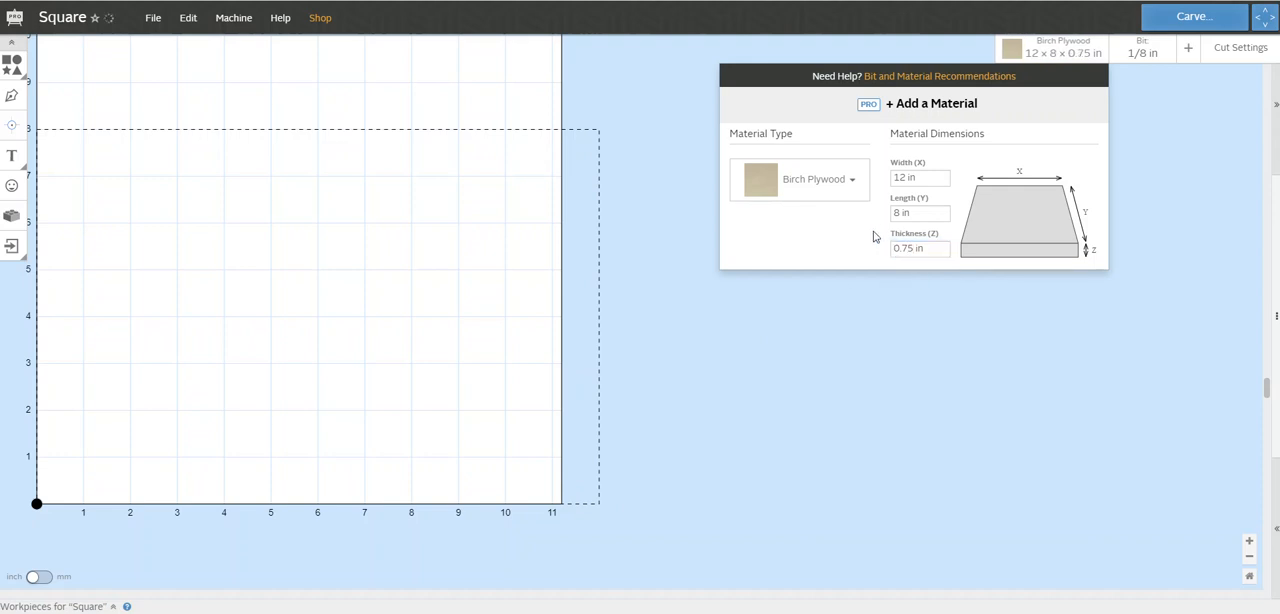
{"action": "left_click", "coordinate": [872, 288]}
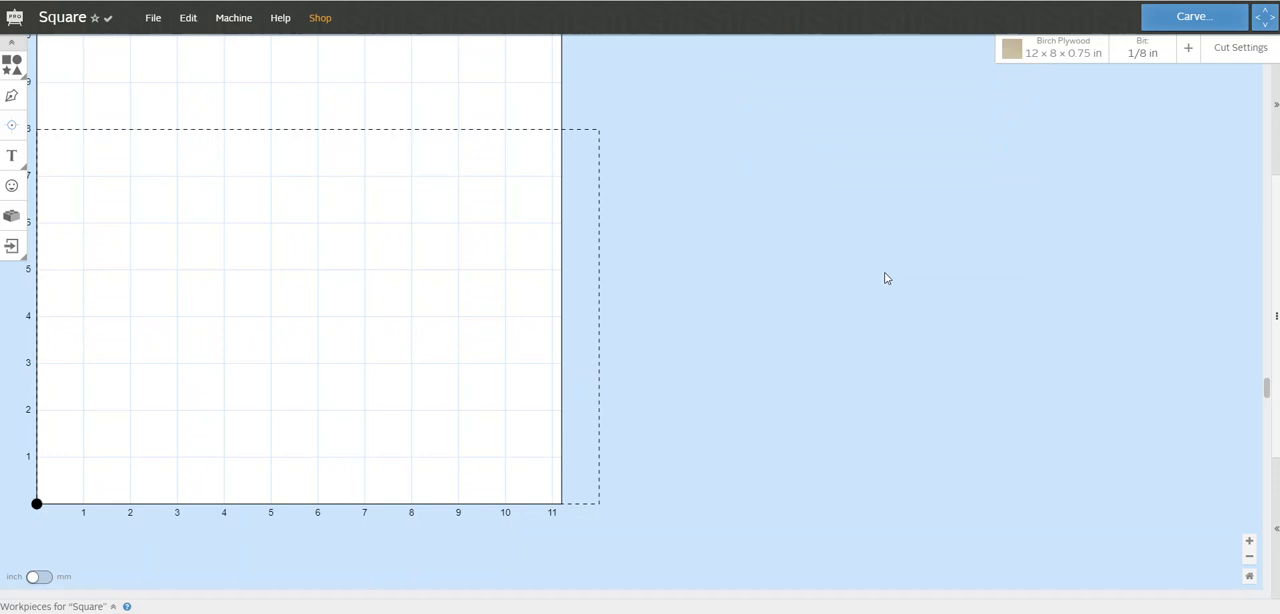
Review the end mills and V bits available for the carve
{"action": "left_click", "coordinate": [1140, 52]}
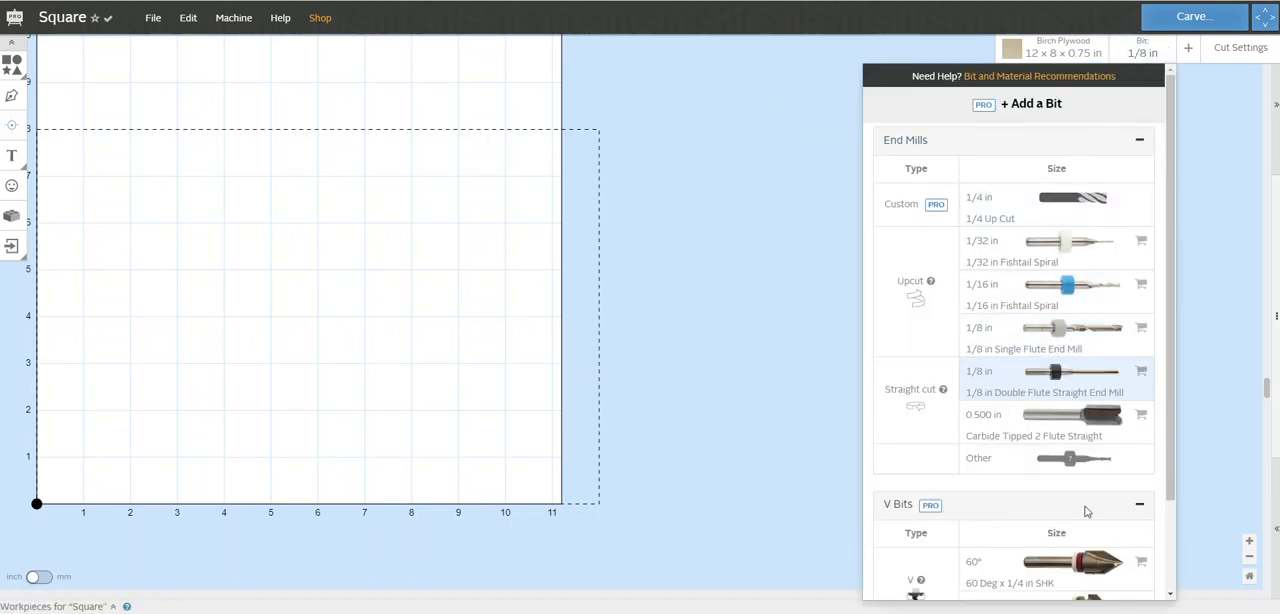
{"action": "scroll", "coordinate": [1174, 401], "scroll_direction": "down", "scroll_amount": 2}
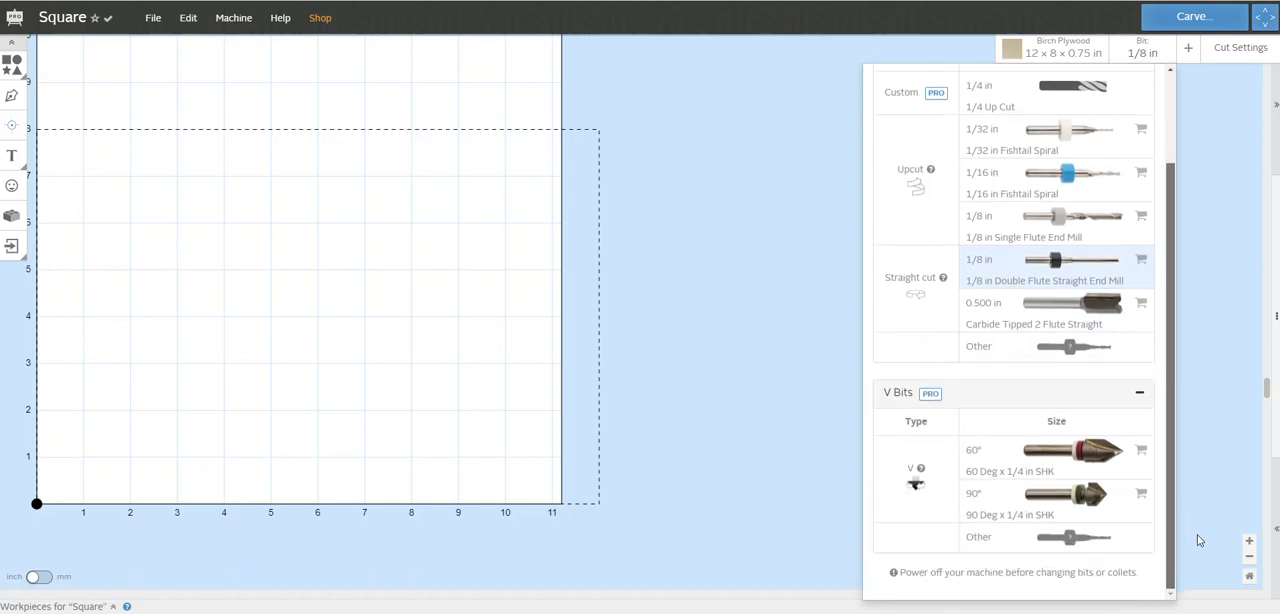
{"action": "scroll", "coordinate": [1190, 490], "scroll_direction": "up", "scroll_amount": 4}
{"action": "left_click", "coordinate": [1185, 280]}
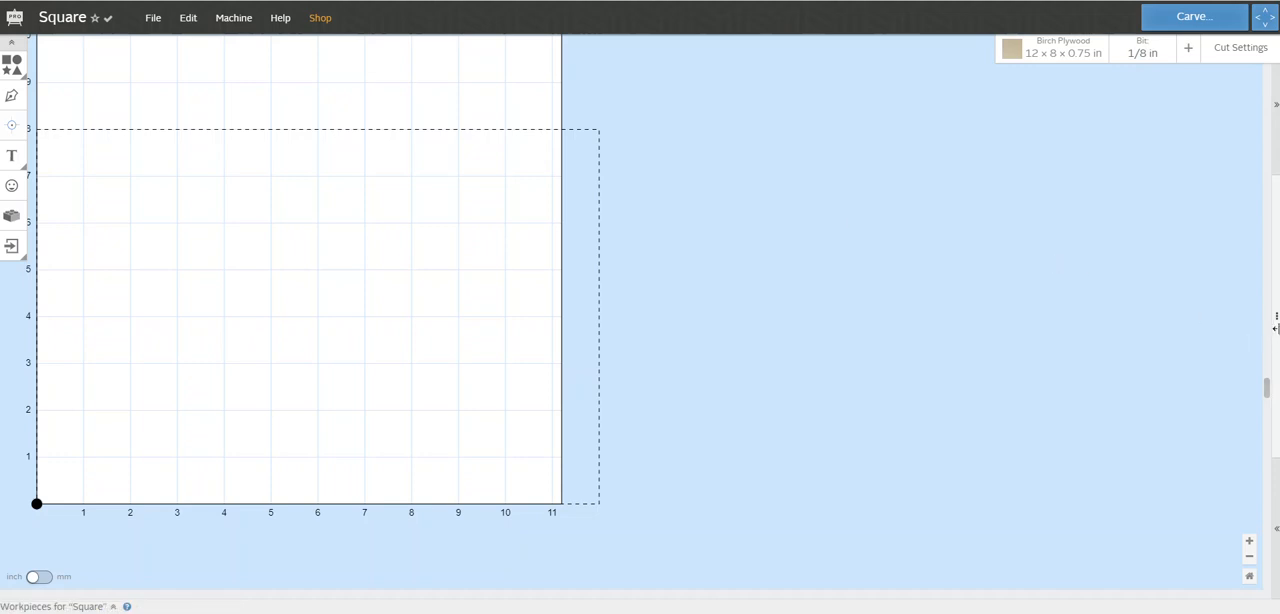
View the design canvas and the 3D preview each at full width, and restore the evenly split layout
{"action": "left_click_drag", "start_coordinate": [1273, 318], "coordinate": [626, 277]}
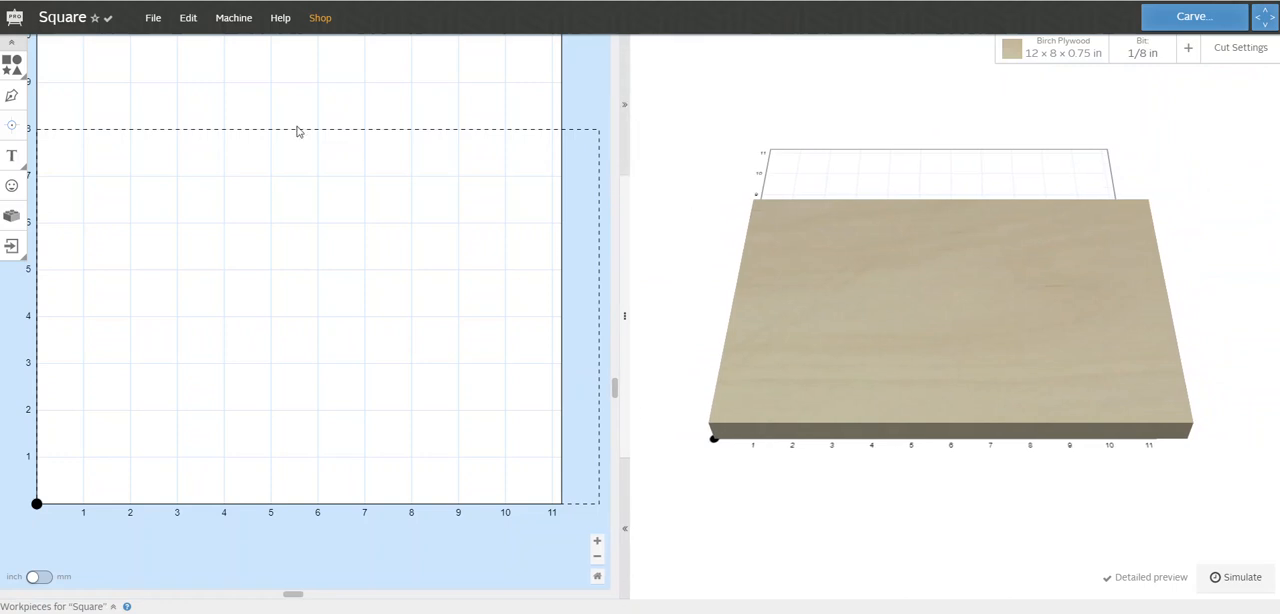
{"action": "left_click", "coordinate": [629, 106]}
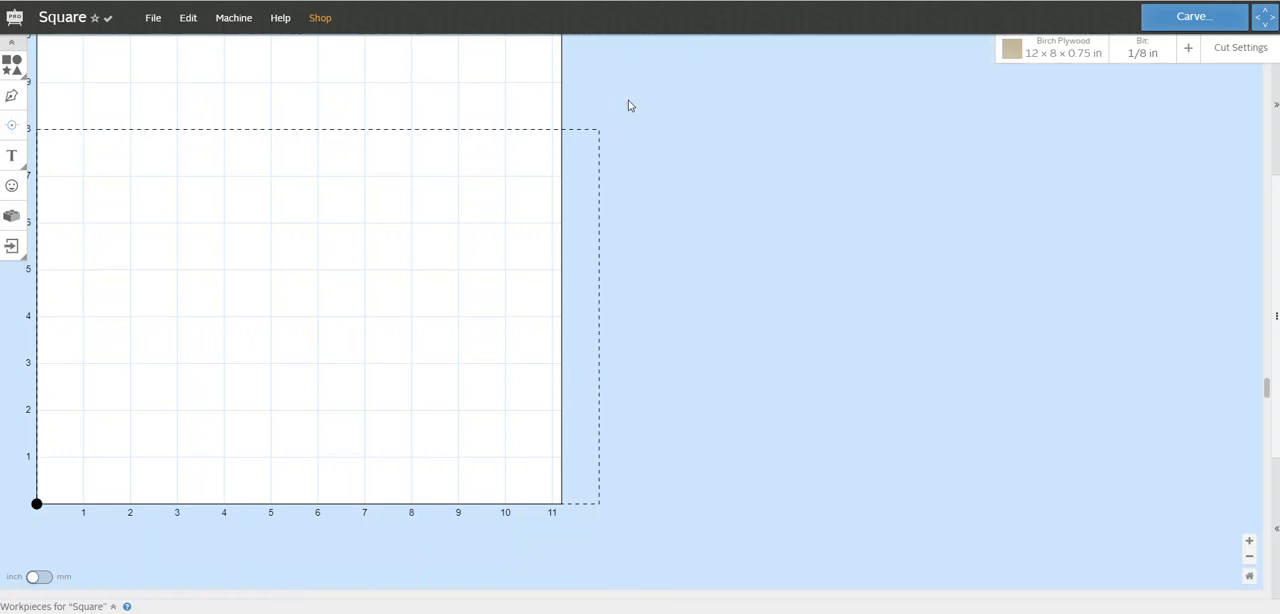
{"action": "left_click", "coordinate": [1276, 532]}
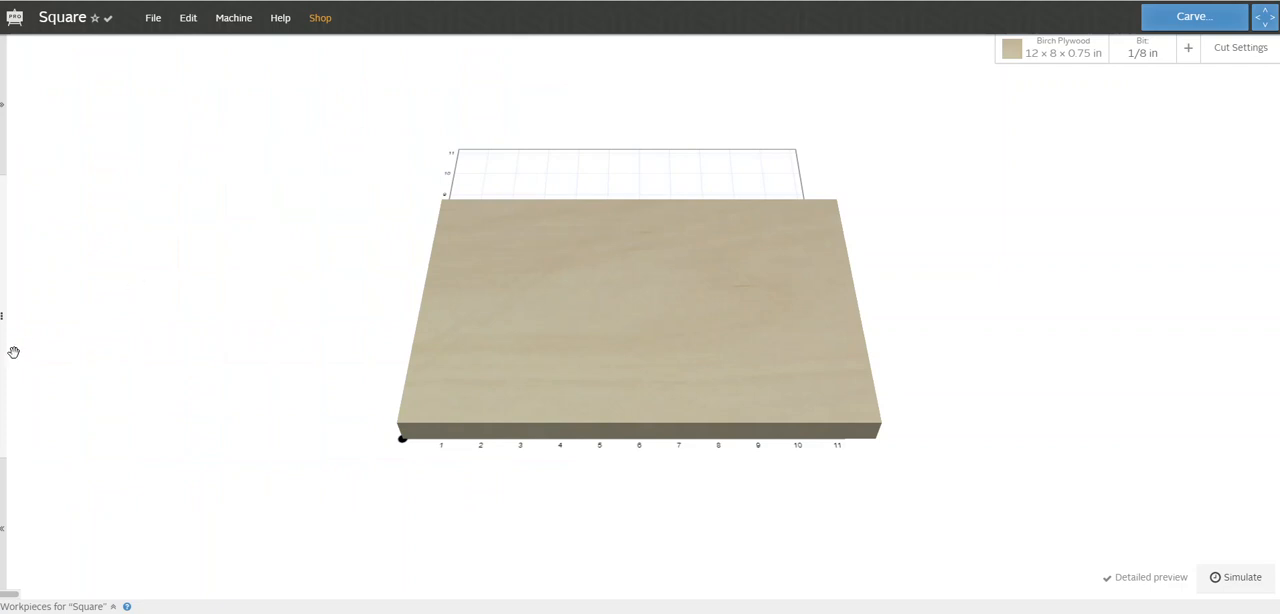
{"action": "left_click_drag", "start_coordinate": [2, 316], "coordinate": [639, 307]}
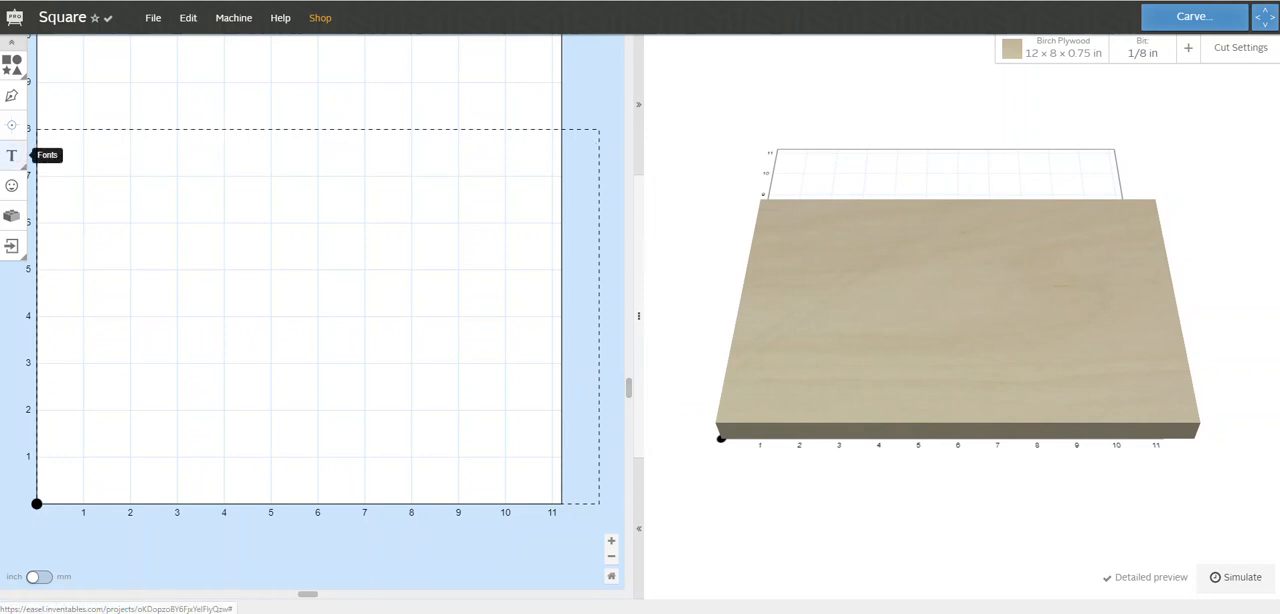
Draw a closed, irregular eight-point shape about 3 by 4 in with the Line Tool, and delete it
{"action": "left_click", "coordinate": [13, 99]}
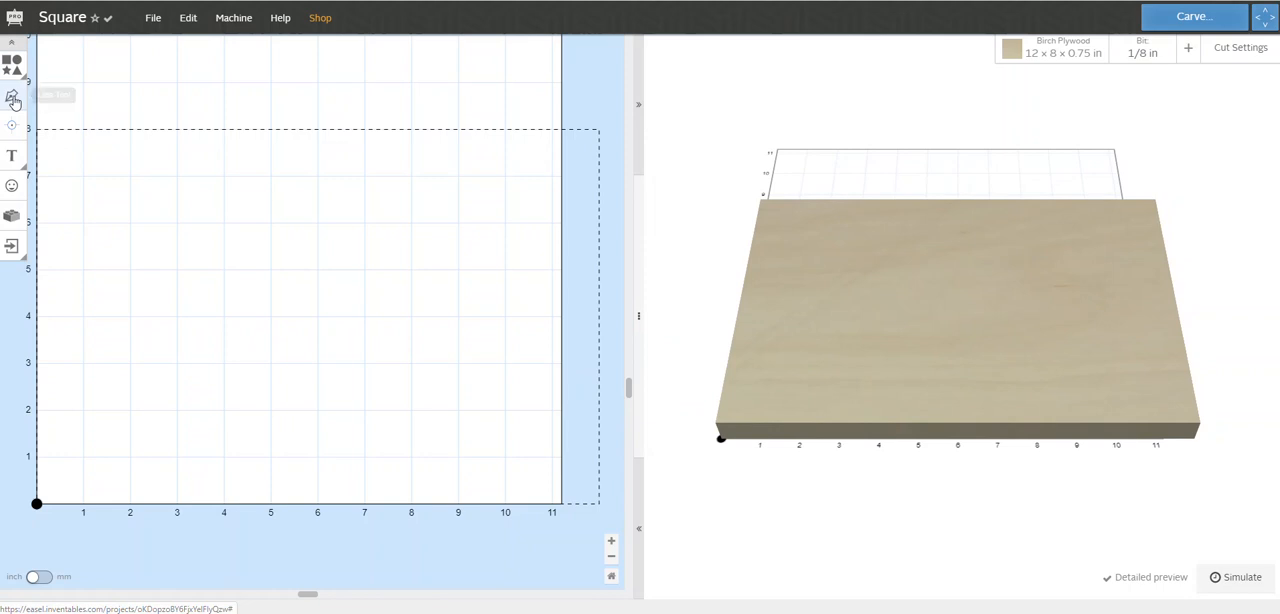
{"action": "left_click", "coordinate": [117, 270]}
{"action": "left_click", "coordinate": [193, 230]}
{"action": "left_click", "coordinate": [252, 312]}
{"action": "left_click", "coordinate": [214, 359]}
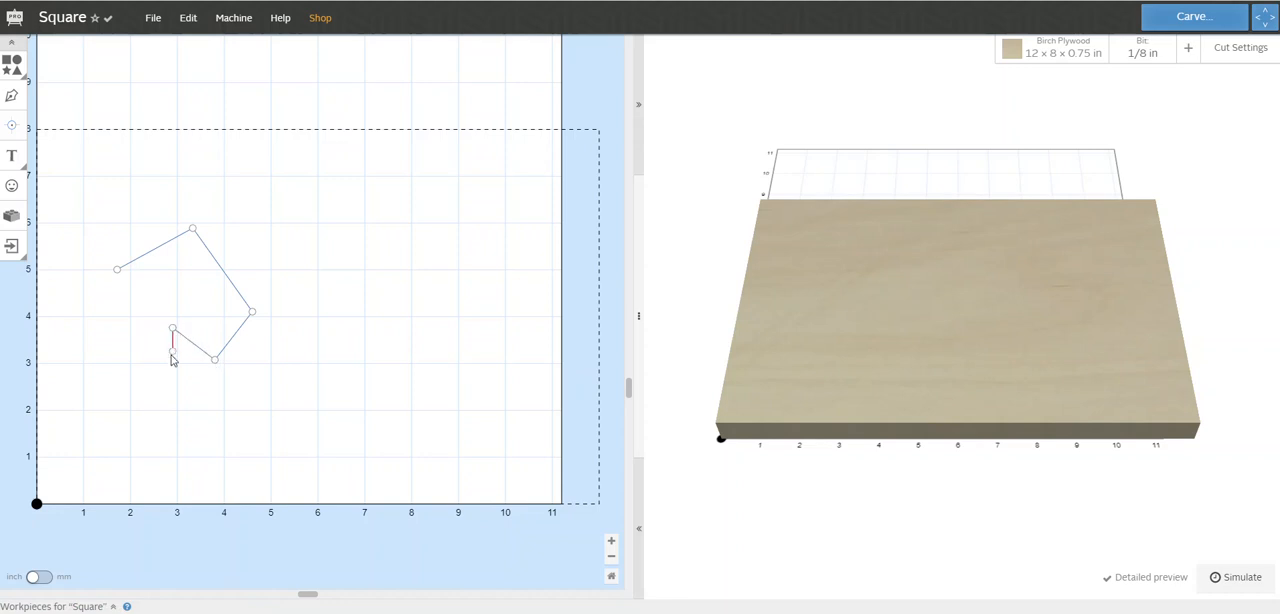
{"action": "left_click", "coordinate": [173, 375]}
{"action": "left_click", "coordinate": [221, 393]}
{"action": "left_click", "coordinate": [134, 417]}
{"action": "left_click", "coordinate": [117, 270]}
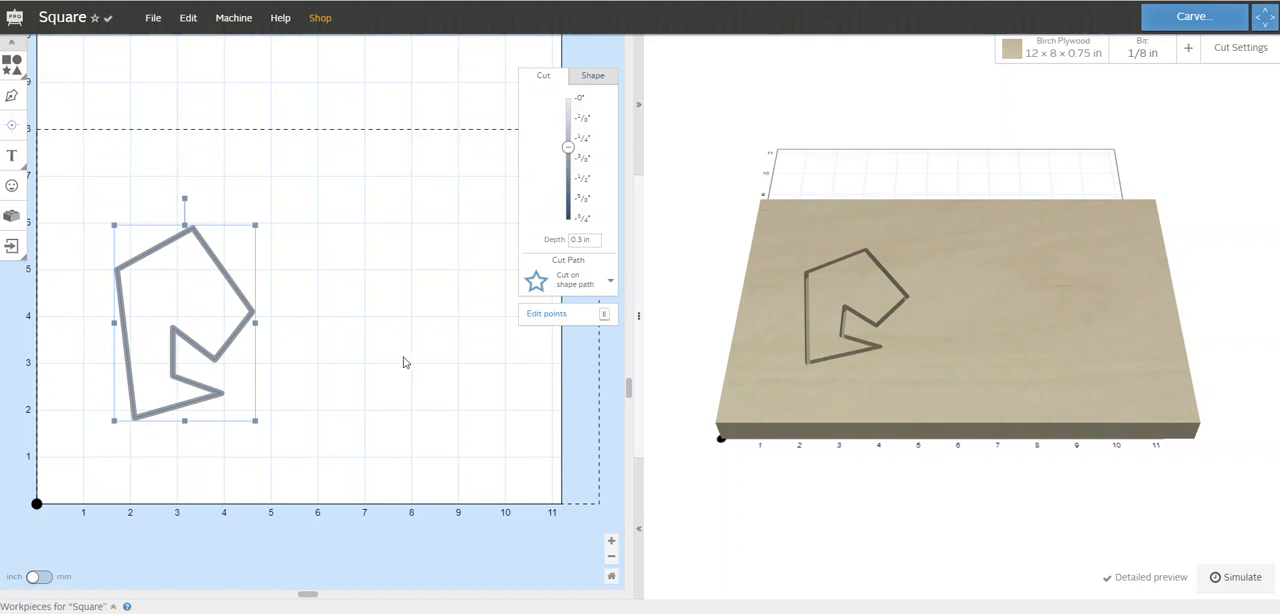
{"action": "key", "text": "Delete"}
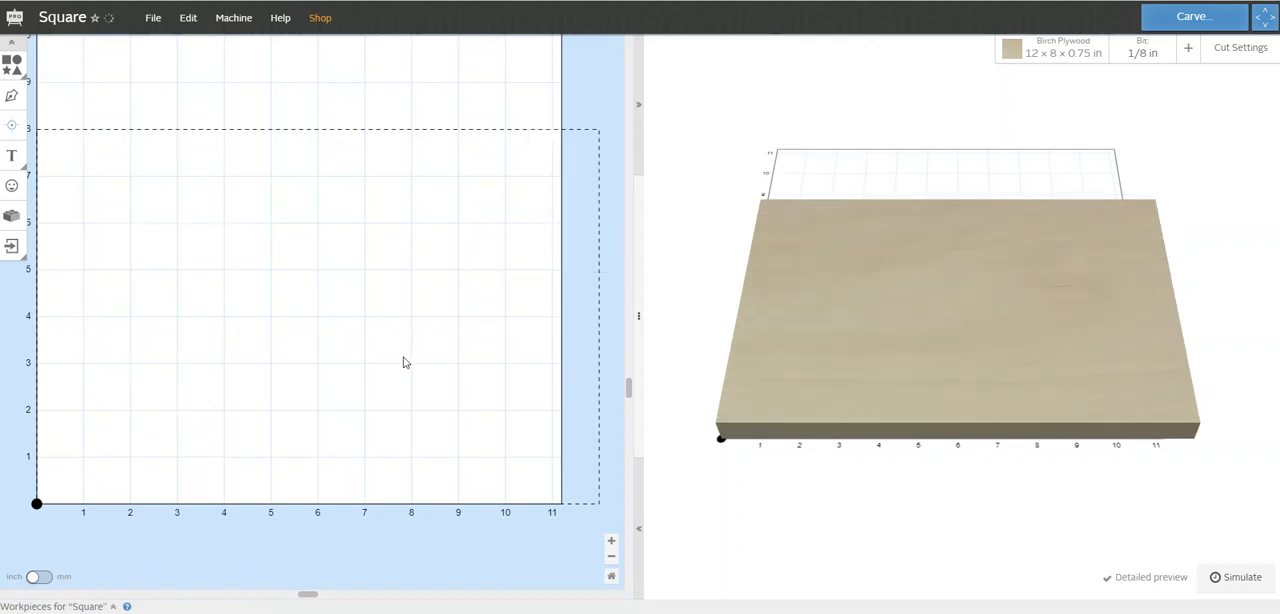
Add a text object in the Homestead font and move it to about the middle of the workpiece
{"action": "left_click", "coordinate": [11, 155]}
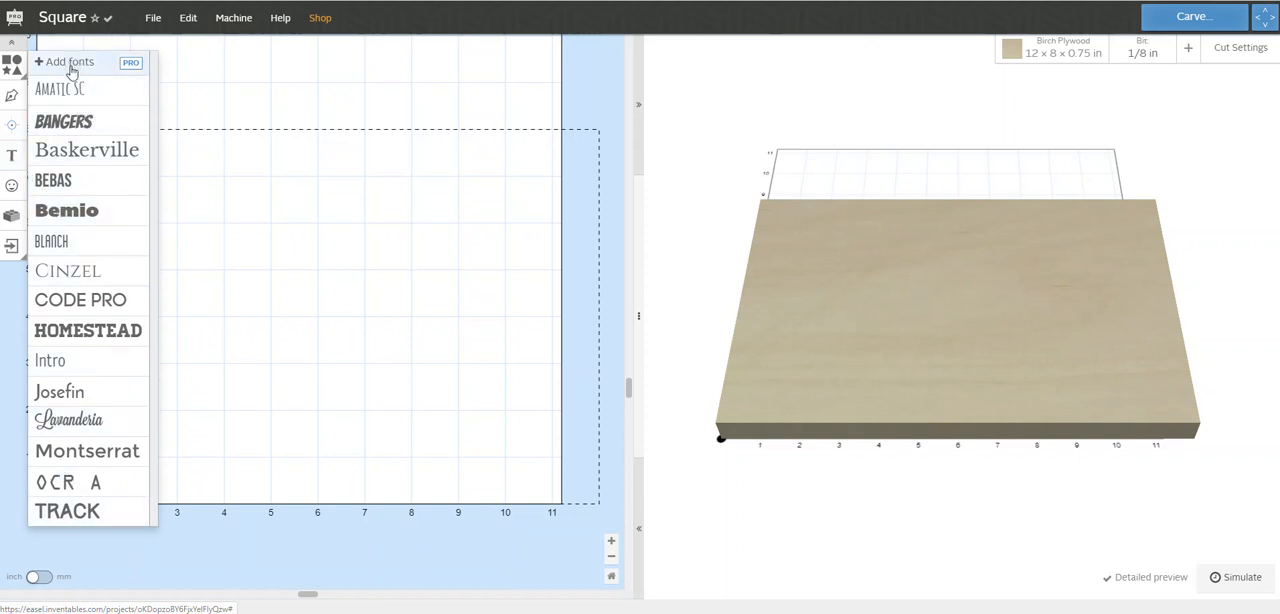
{"action": "left_click", "coordinate": [100, 338]}
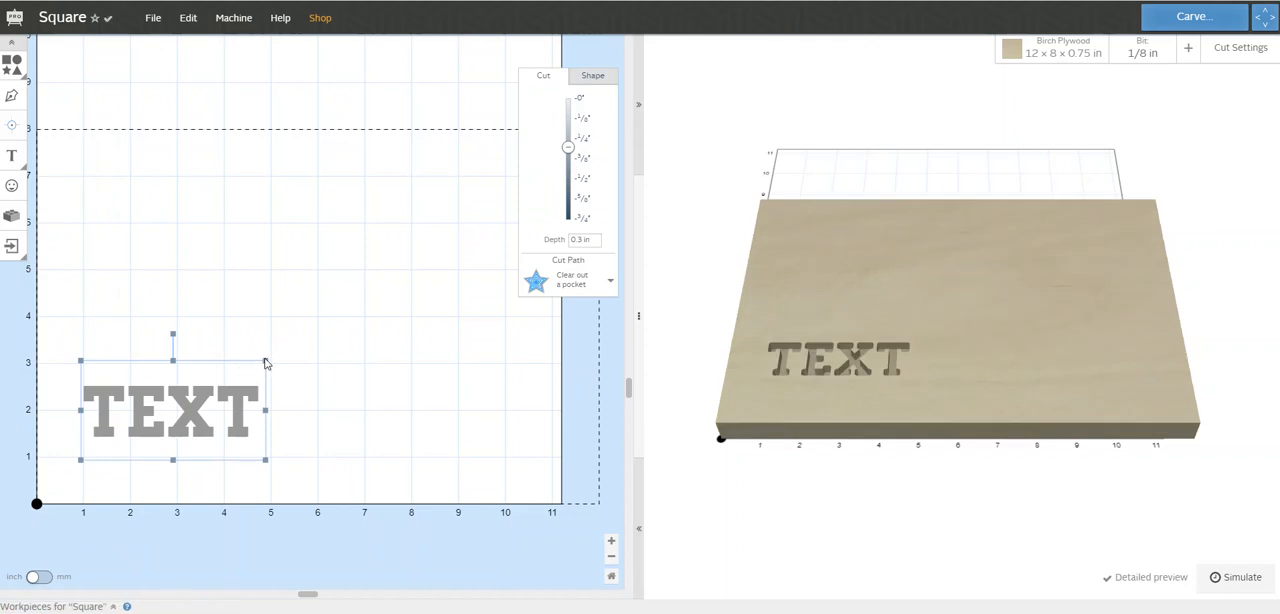
{"action": "left_click_drag", "start_coordinate": [192, 392], "coordinate": [295, 285]}
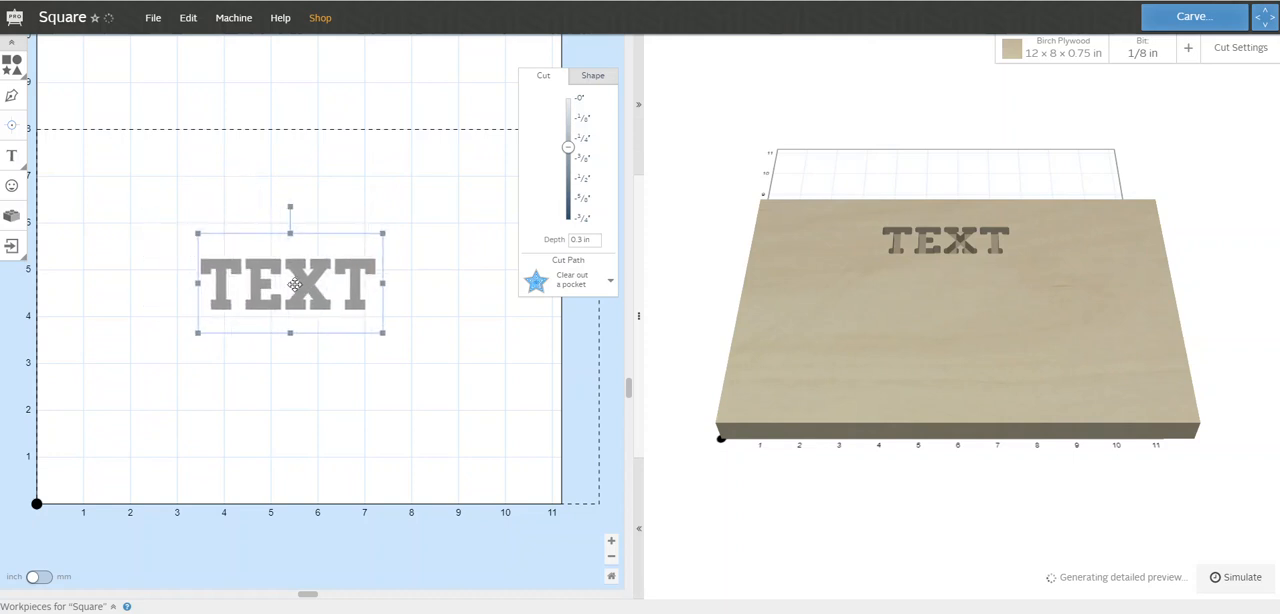
Replace the text with TYPE AS MUCH AS I WANT and move it so it starts near the workpiece's upper-left corner
{"action": "double_click", "coordinate": [370, 278]}
{"action": "key", "text": "BackSpace"}
{"action": "key", "text": "BackSpace"}
{"action": "key", "text": "BackSpace"}
{"action": "key", "text": "BackSpace"}
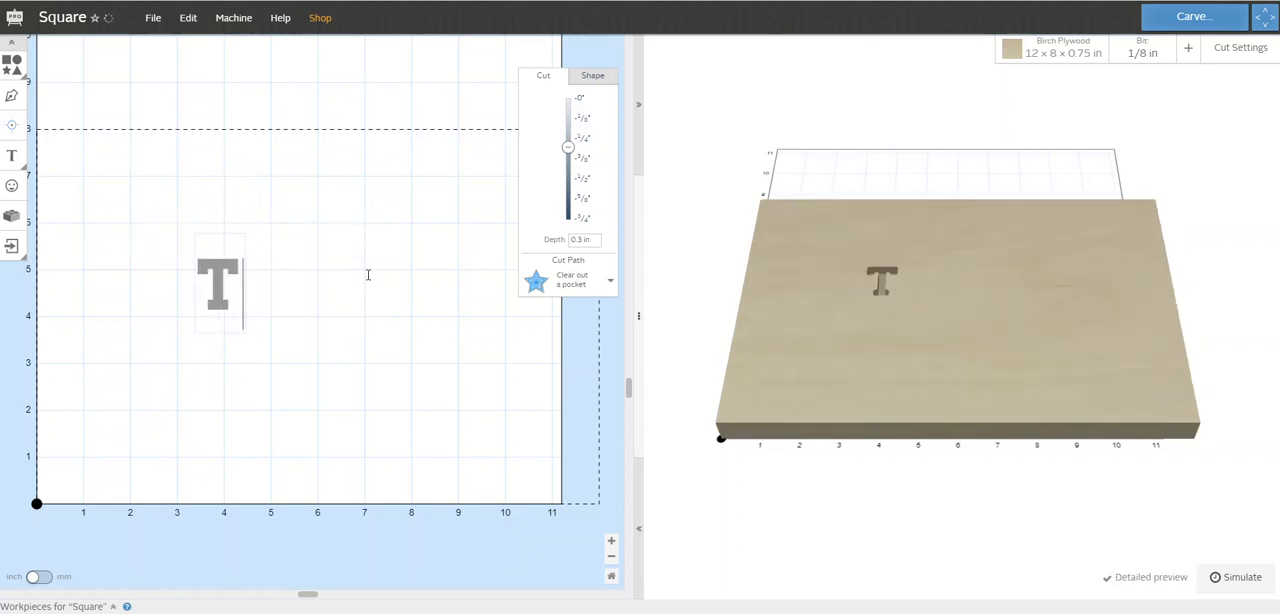
{"action": "type", "text": "TYP"}
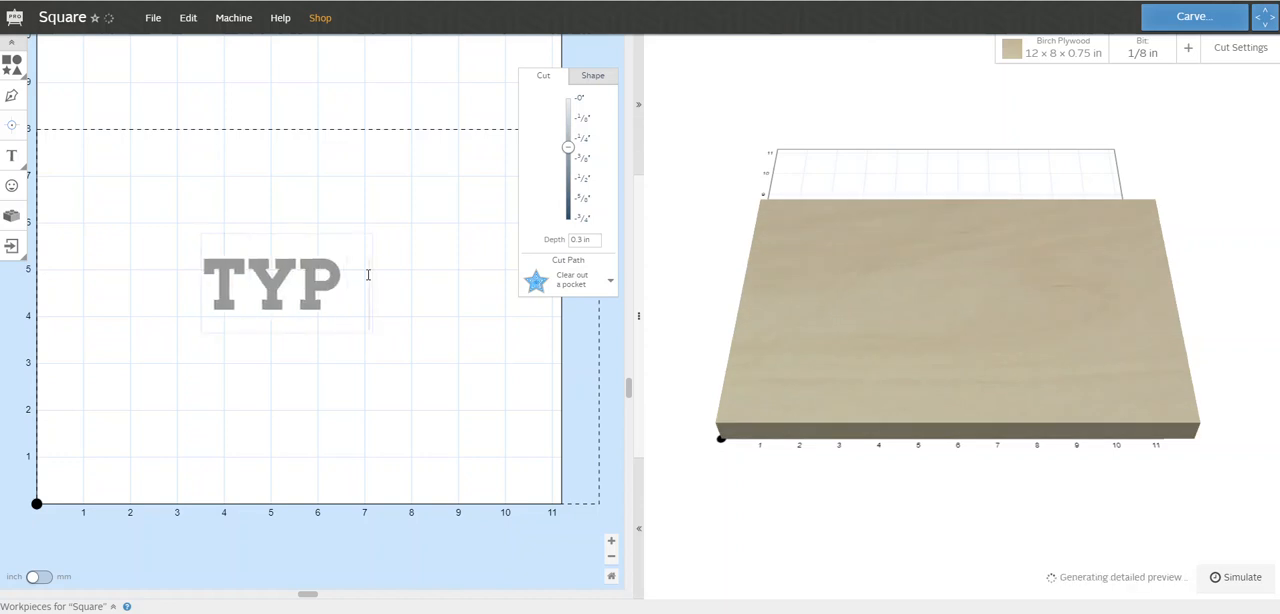
{"action": "type", "text": "E AS YO"}
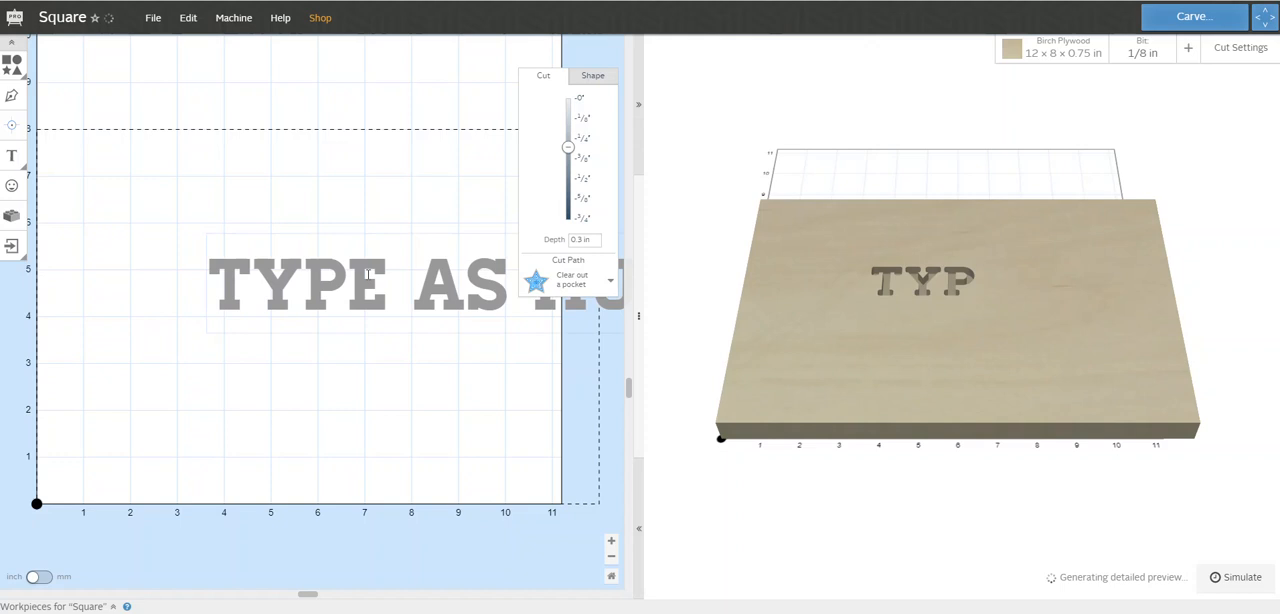
{"action": "left_click", "coordinate": [451, 407]}
{"action": "left_click_drag", "start_coordinate": [450, 293], "coordinate": [294, 195]}
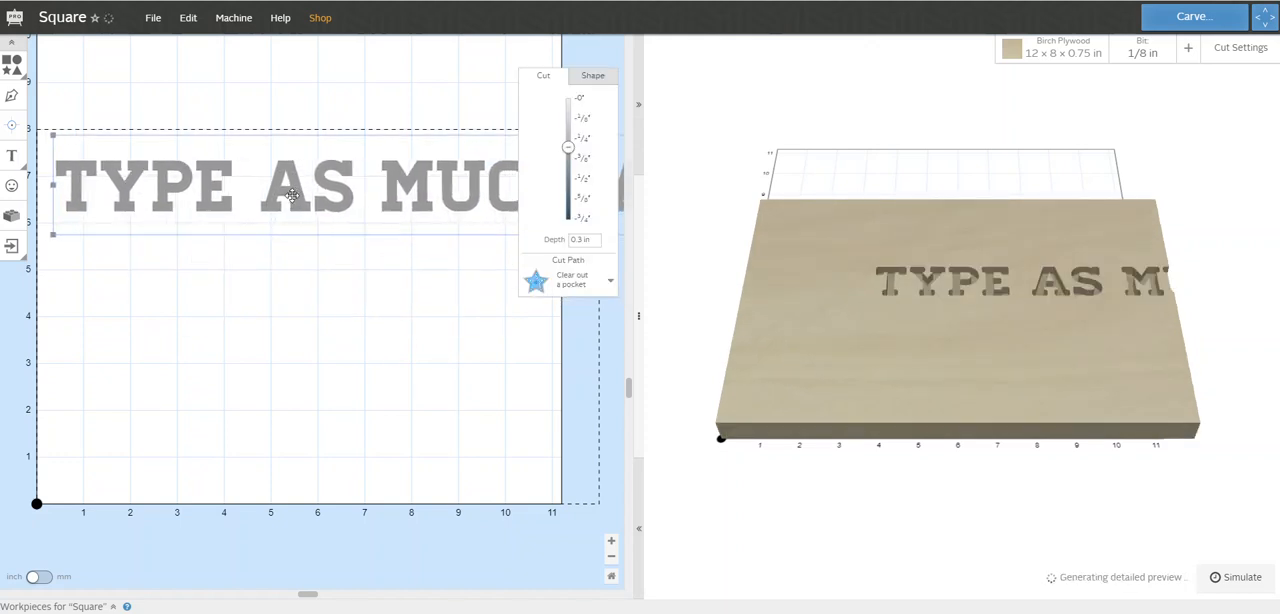
Break the text into three lines, TYPE AS, MUCH AS and I WANT, and delete the text object
{"action": "double_click", "coordinate": [366, 198]}
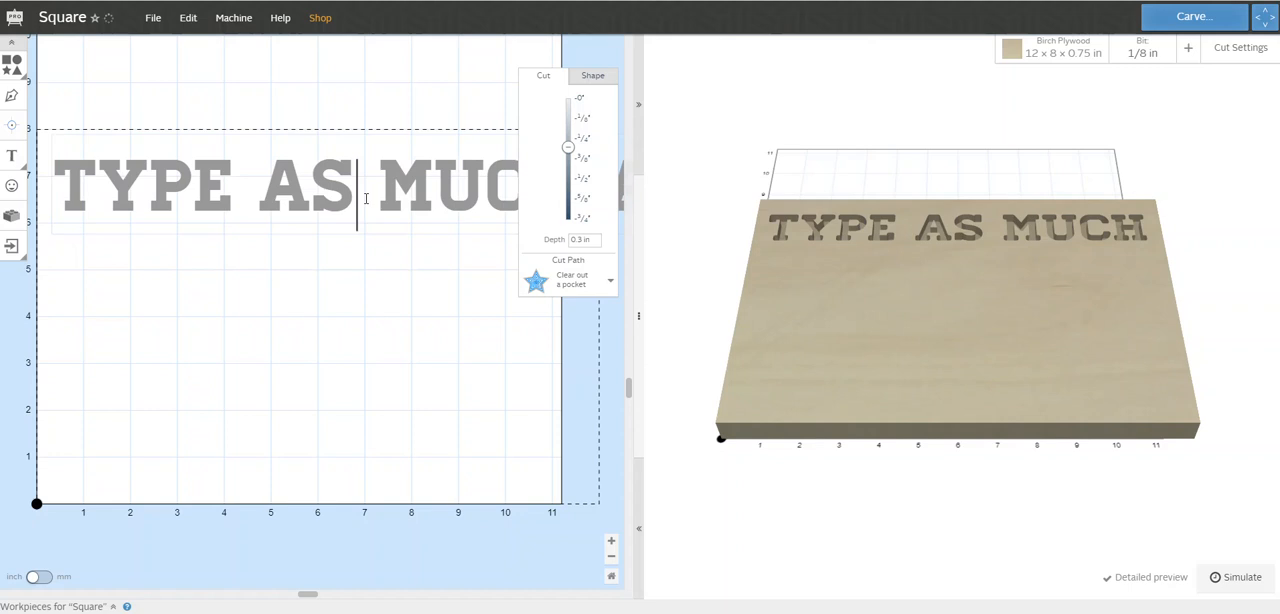
{"action": "key", "text": "Return"}
{"action": "left_click", "coordinate": [421, 268]}
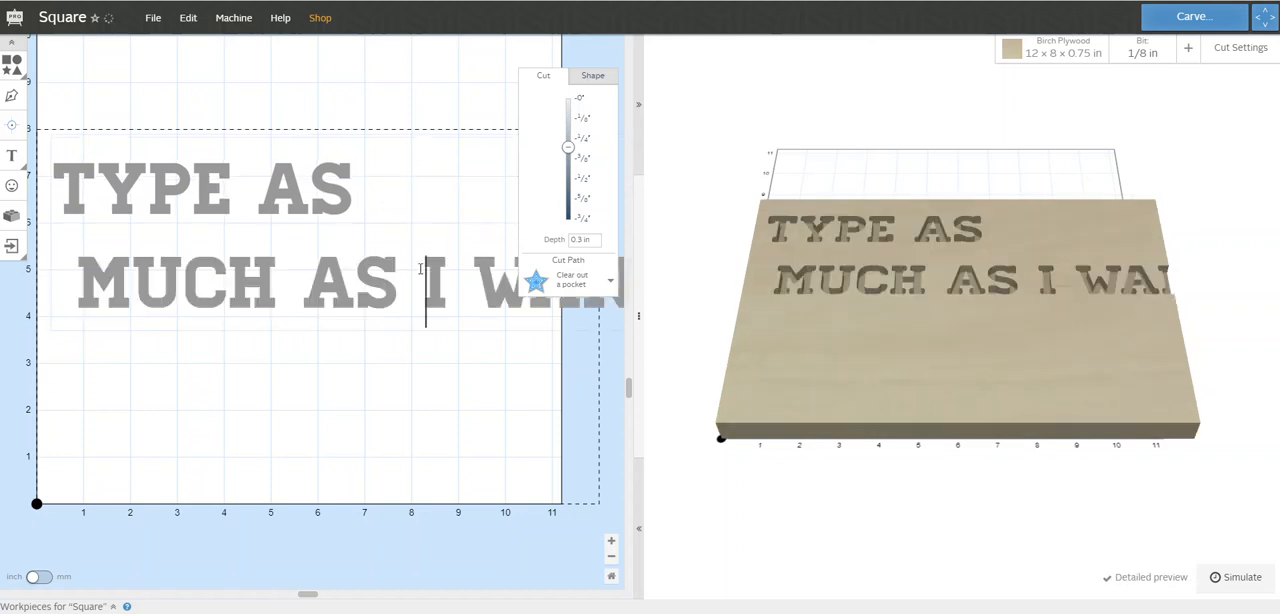
{"action": "key", "text": "Return"}
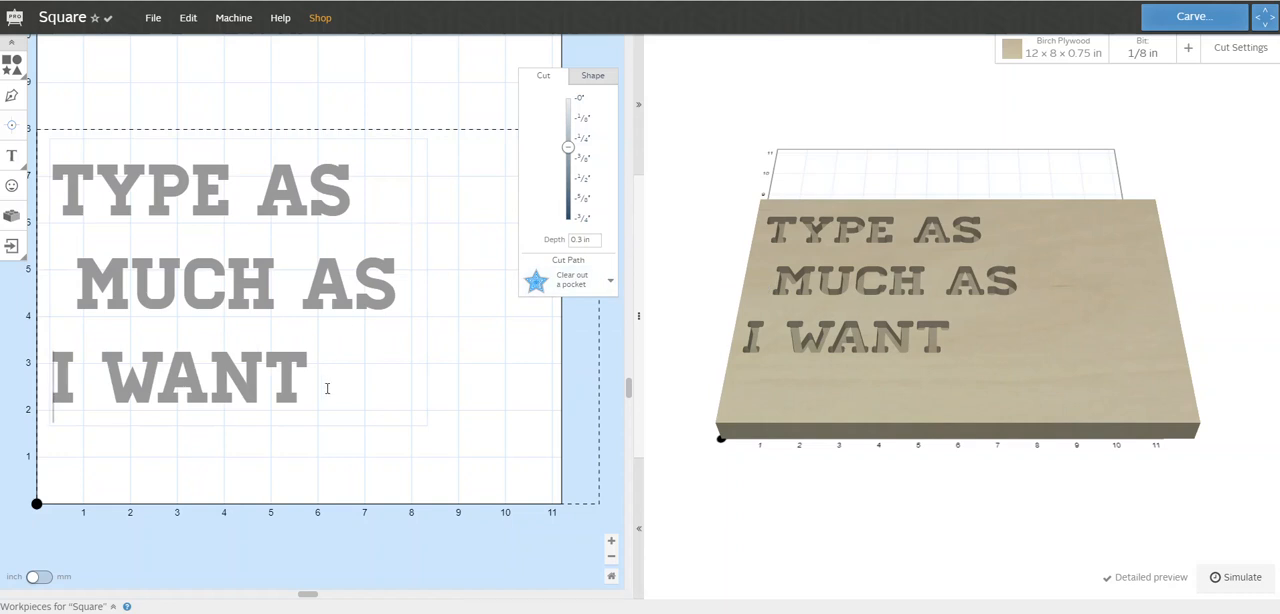
{"action": "left_click", "coordinate": [430, 426]}
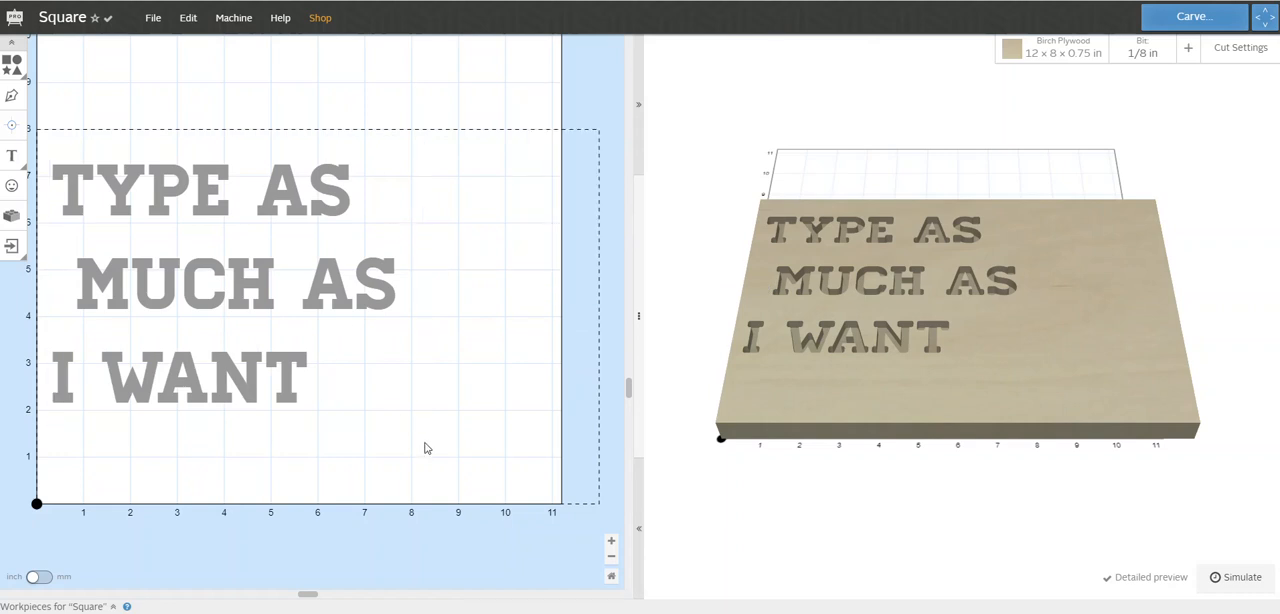
{"action": "left_click", "coordinate": [260, 299]}
{"action": "key", "text": "Delete"}
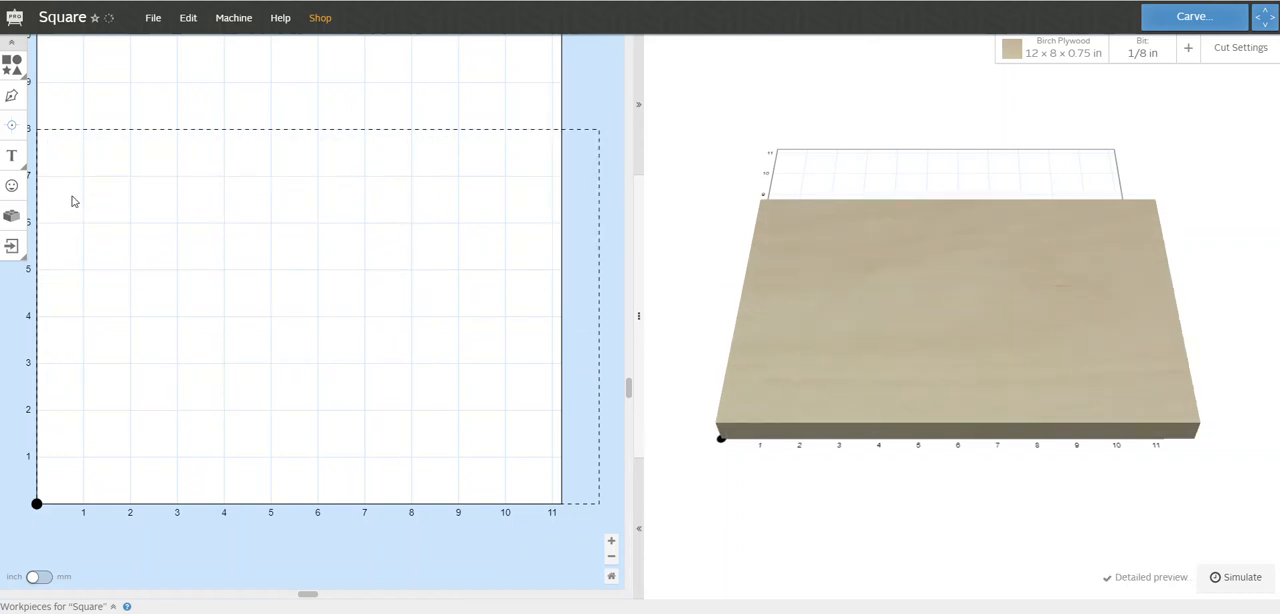
Insert the cow head from the Design Library and move it to about the middle of the workpiece
{"action": "left_click", "coordinate": [11, 185]}
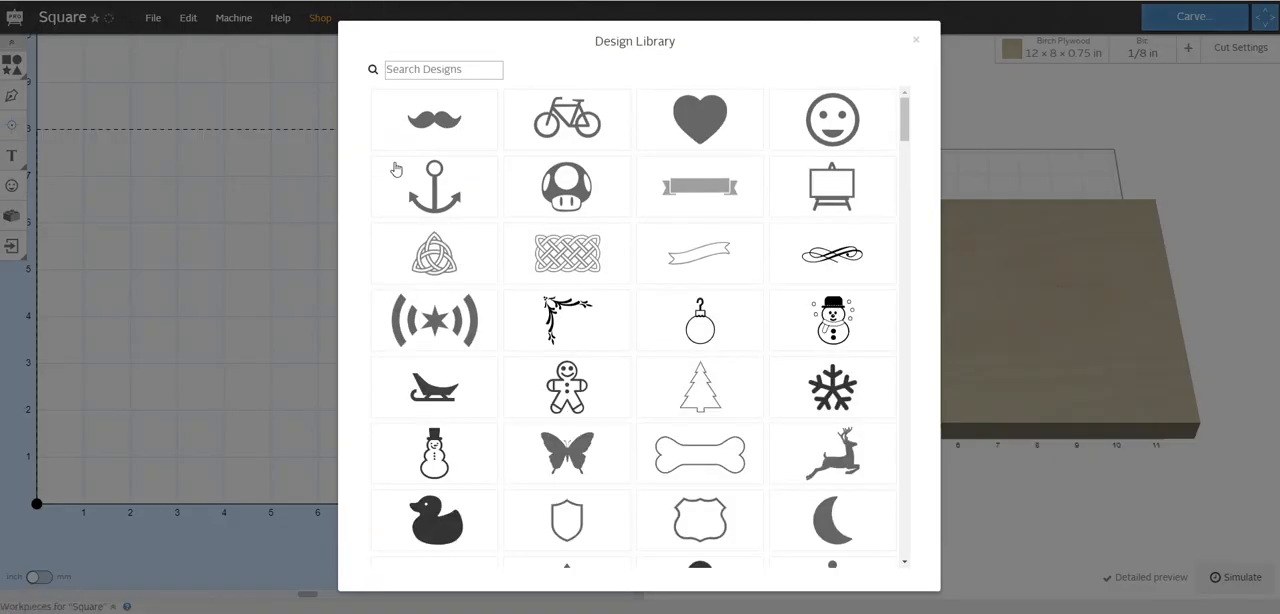
{"action": "left_click_drag", "start_coordinate": [909, 123], "coordinate": [909, 467]}
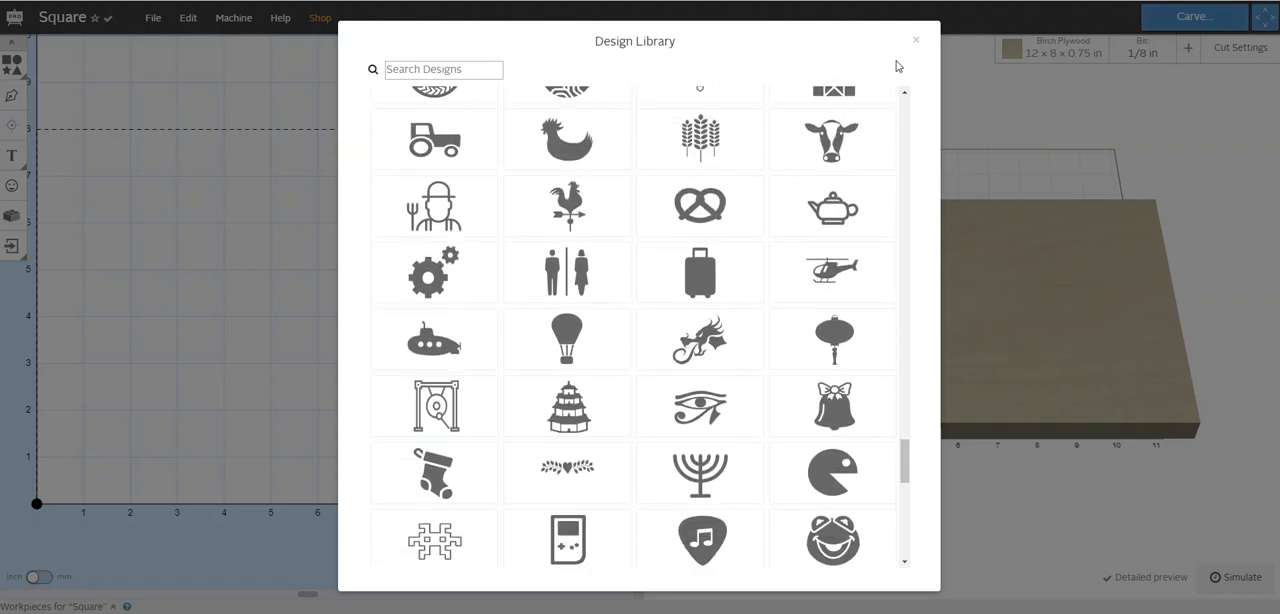
{"action": "left_click", "coordinate": [837, 132]}
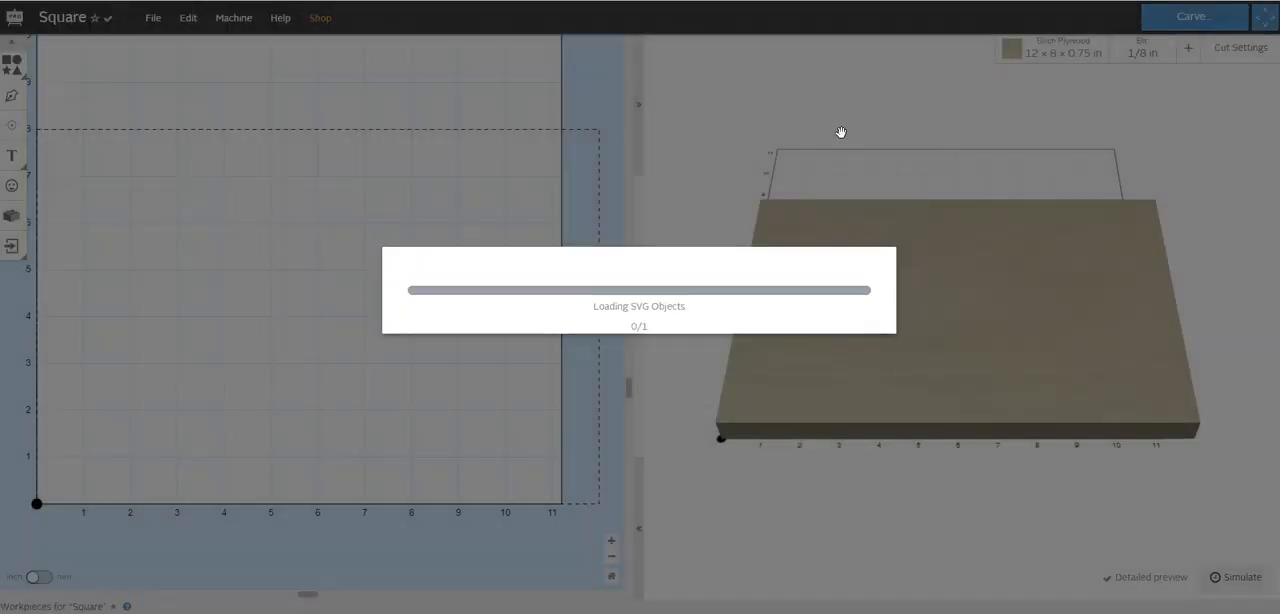
{"action": "left_click_drag", "start_coordinate": [184, 384], "coordinate": [360, 220]}
{"action": "left_click_drag", "start_coordinate": [216, 310], "coordinate": [369, 224]}
{"action": "left_click", "coordinate": [406, 353]}
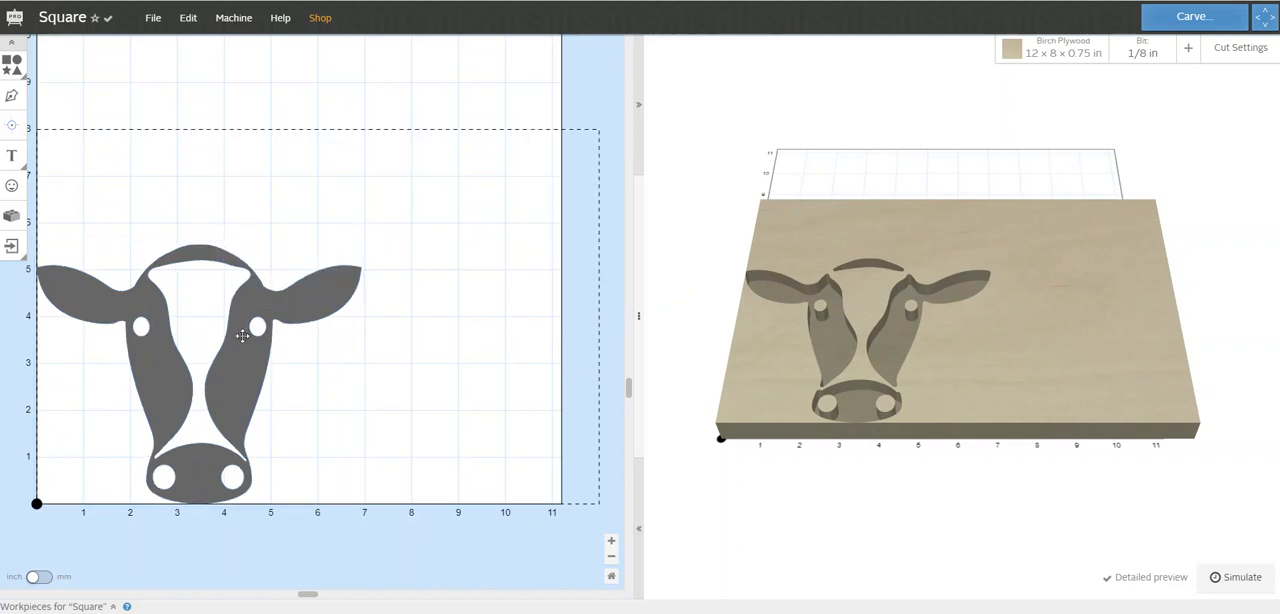
{"action": "left_click_drag", "start_coordinate": [234, 364], "coordinate": [368, 230]}
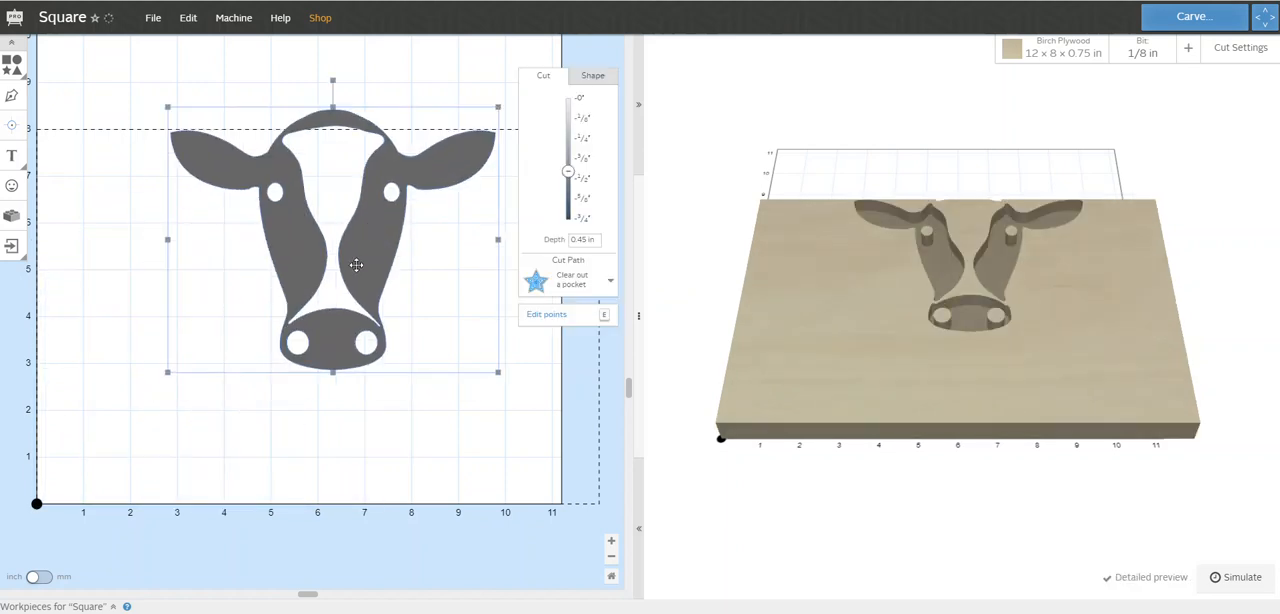
{"action": "left_click_drag", "start_coordinate": [370, 271], "coordinate": [335, 332]}
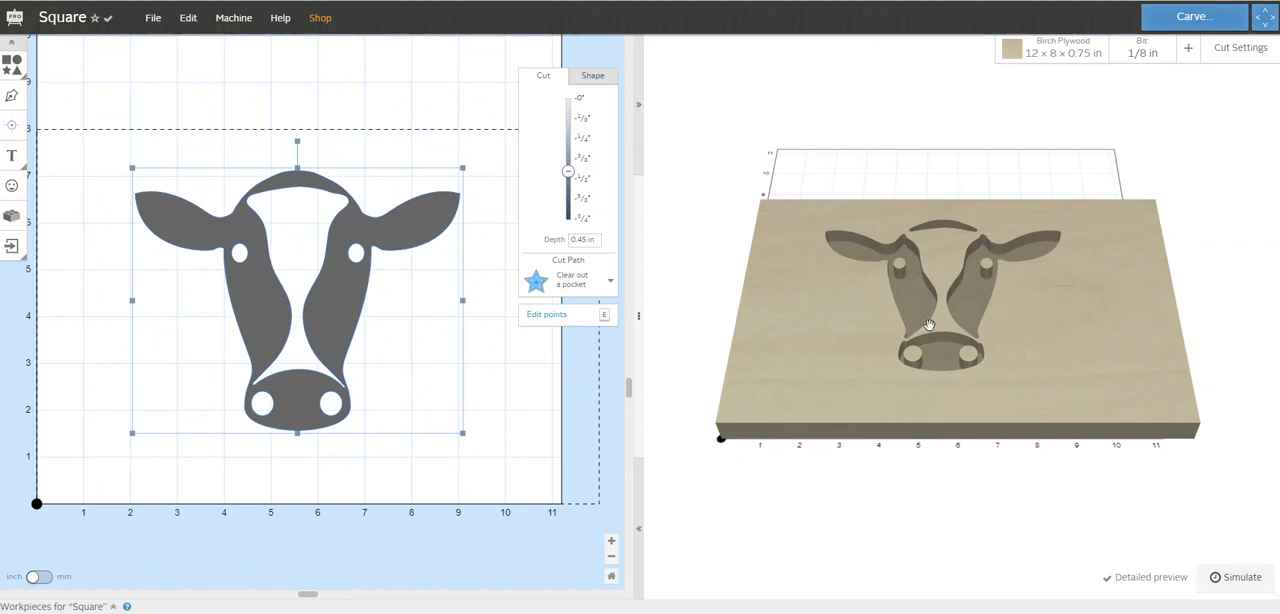
Inspect the cow head carve from almost straight above in the 3D preview, and delete the design
{"action": "left_click_drag", "start_coordinate": [857, 286], "coordinate": [857, 440]}
{"action": "mouse_move", "coordinate": [875, 386]}
{"action": "right_mouse_down"}
{"action": "mouse_move", "coordinate": [801, 375]}
{"action": "mouse_move", "coordinate": [911, 390]}
{"action": "mouse_move", "coordinate": [870, 412]}
{"action": "mouse_move", "coordinate": [804, 407]}
{"action": "mouse_move", "coordinate": [831, 349]}
{"action": "mouse_move", "coordinate": [906, 374]}
{"action": "mouse_move", "coordinate": [879, 382]}
{"action": "right_mouse_up"}
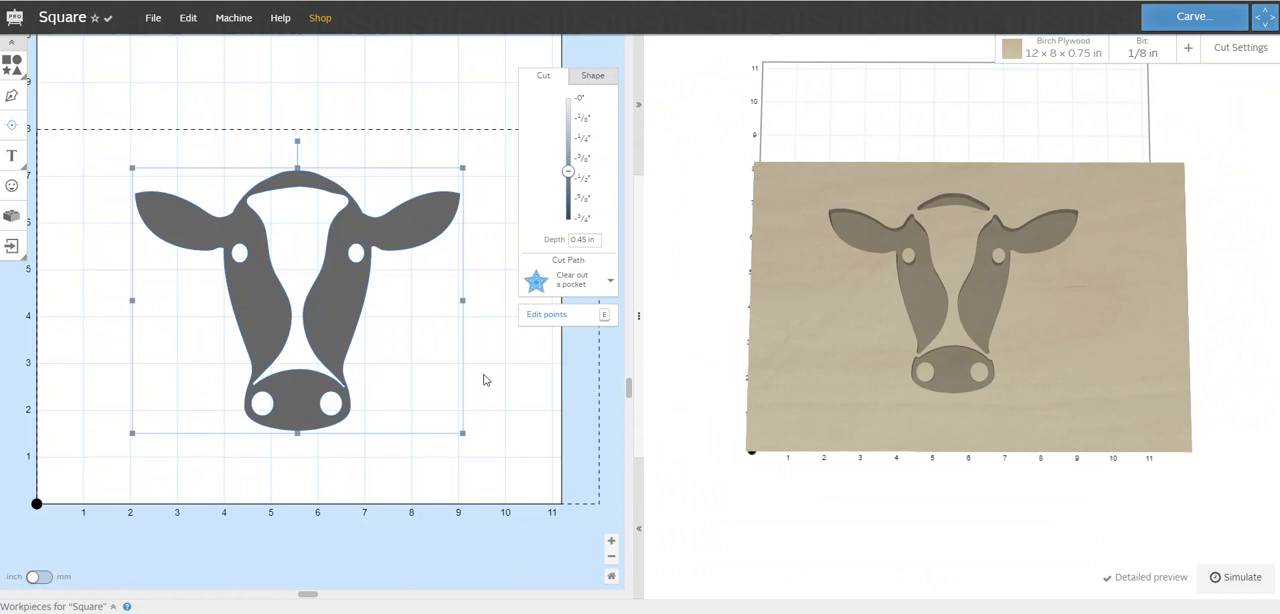
{"action": "key", "text": "Delete"}
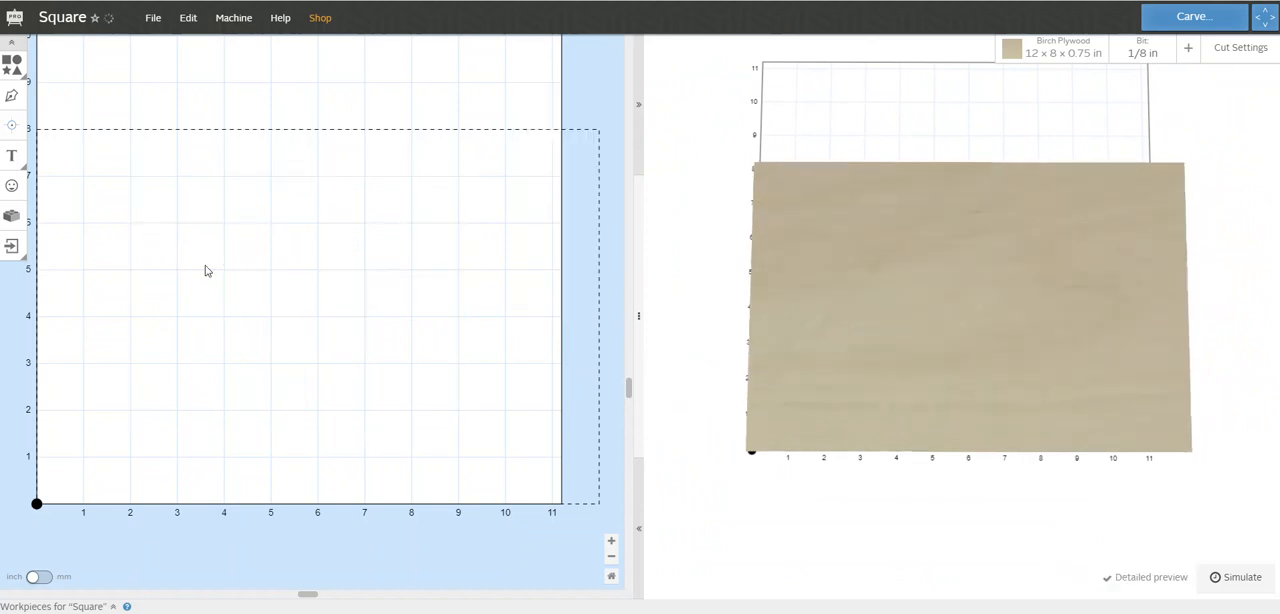
Browse the generators and tools in the App Library, and review the file types available for import
{"action": "left_click", "coordinate": [12, 218]}
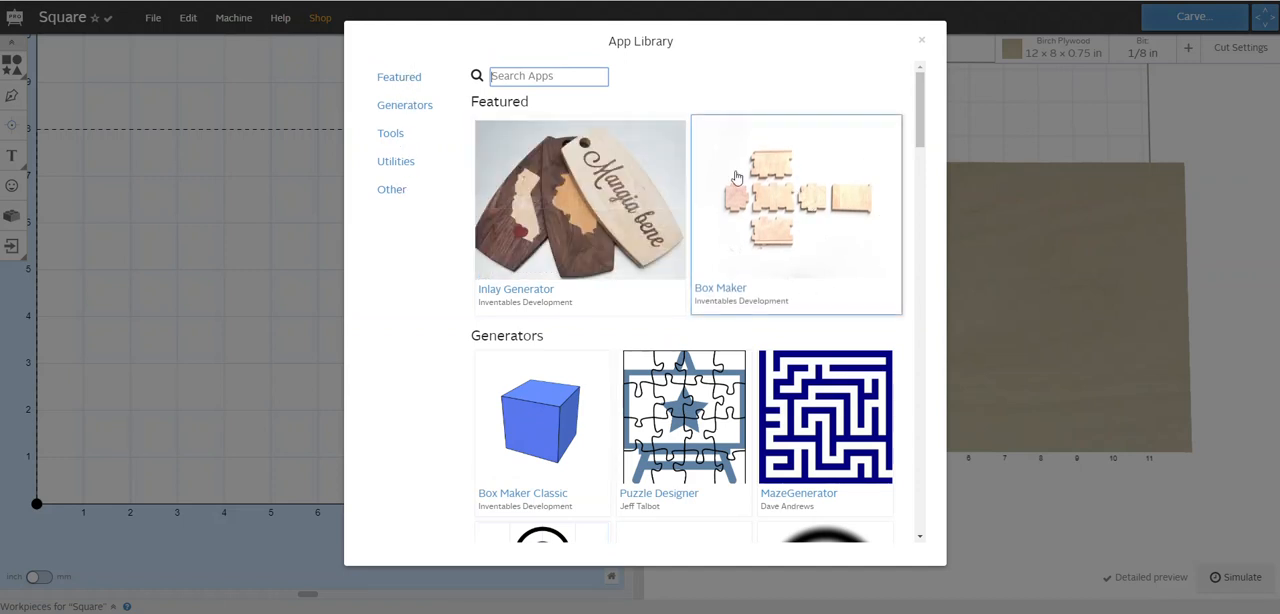
{"action": "left_click_drag", "start_coordinate": [919, 140], "coordinate": [936, 299]}
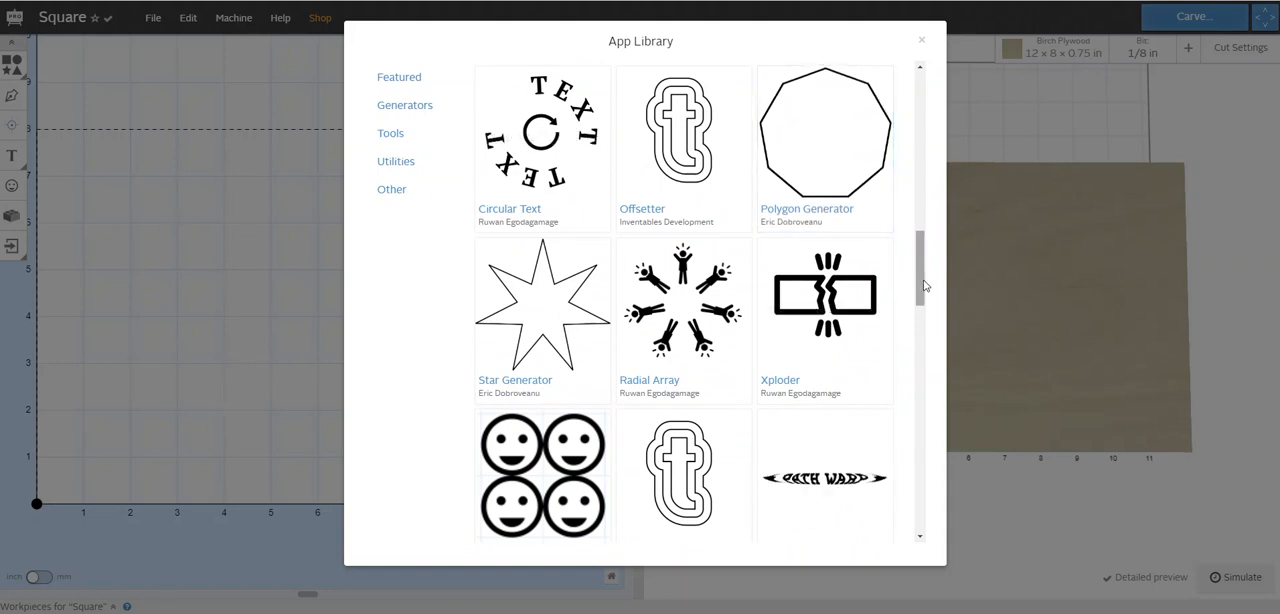
{"action": "left_click_drag", "start_coordinate": [924, 286], "coordinate": [905, 185]}
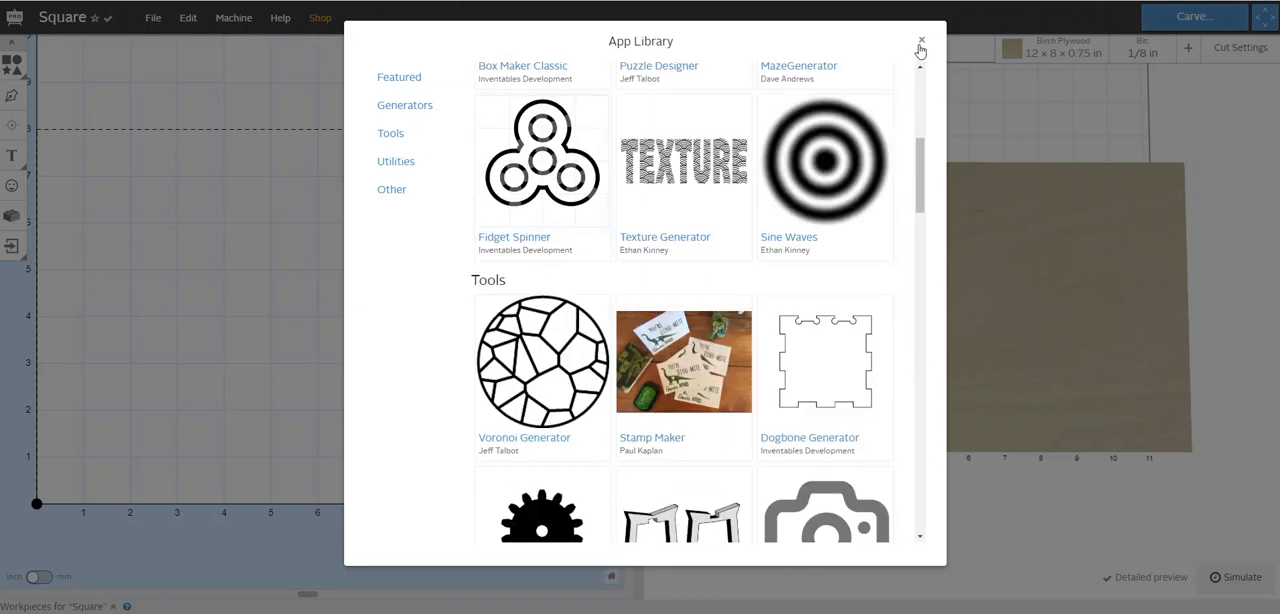
{"action": "left_click", "coordinate": [920, 44]}
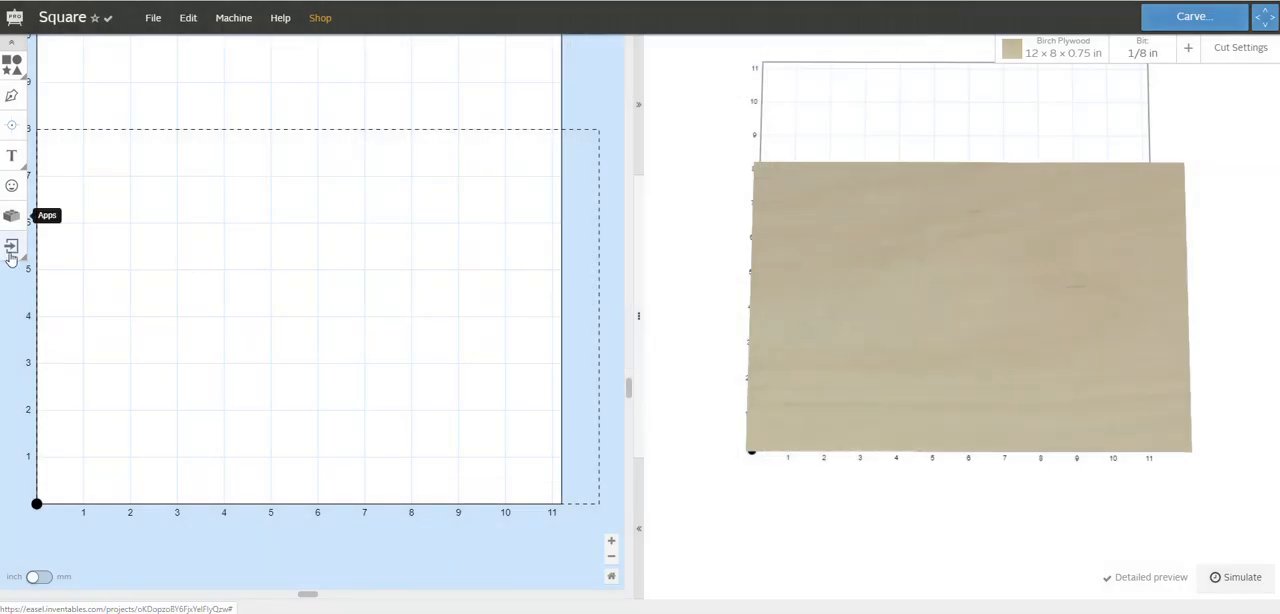
{"action": "left_click", "coordinate": [11, 250]}
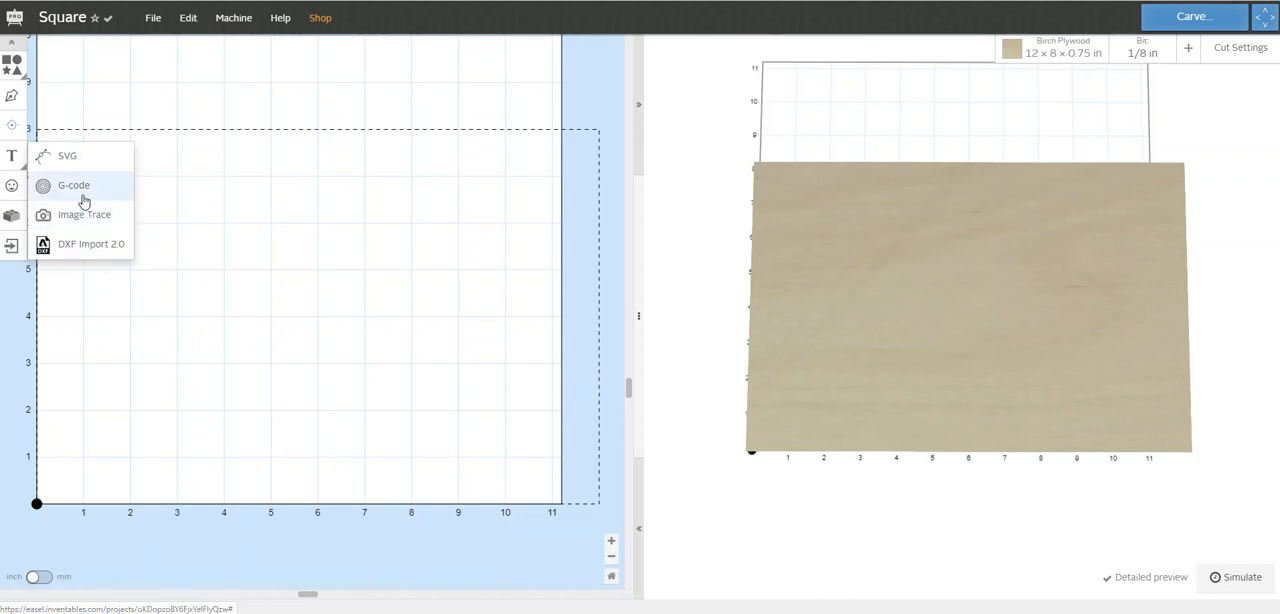
{"action": "left_click", "coordinate": [7, 358]}
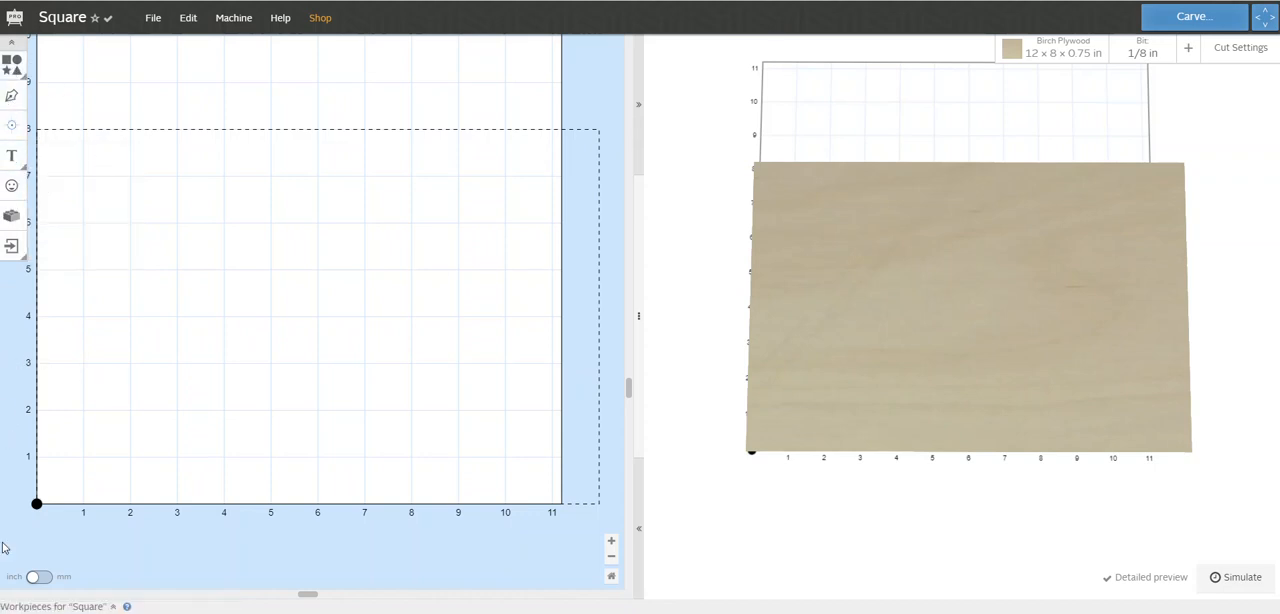
Add a square, move it toward the workpiece's upper left, and enlarge it to about 6 by 6 in
{"action": "left_click", "coordinate": [12, 66]}
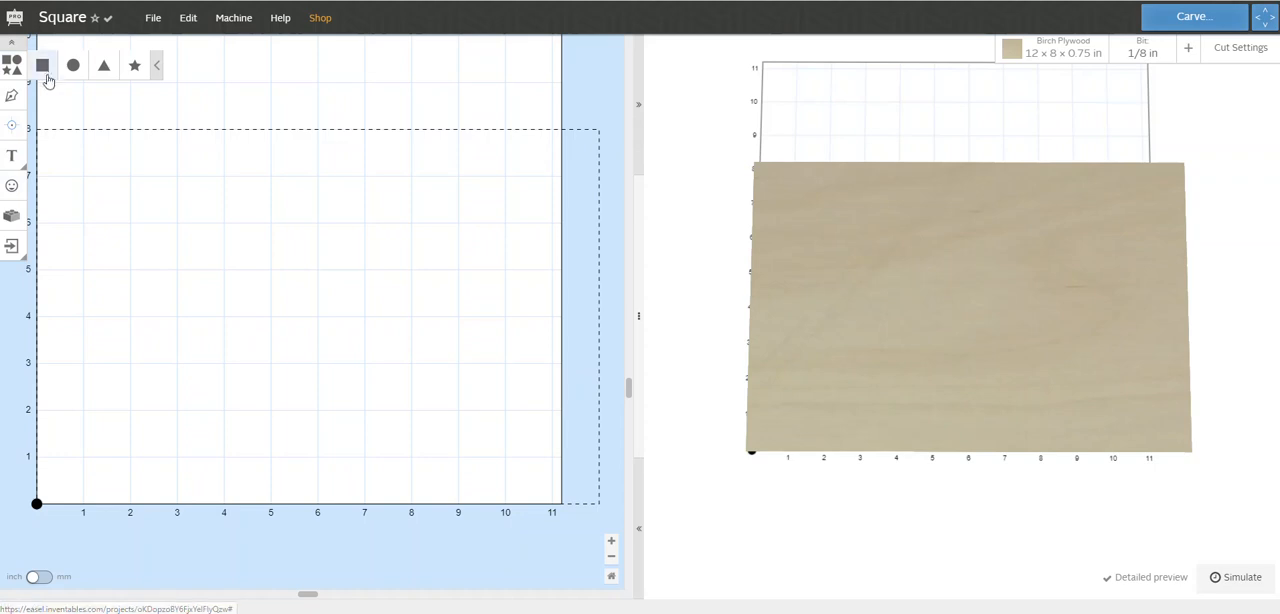
{"action": "left_click", "coordinate": [42, 68]}
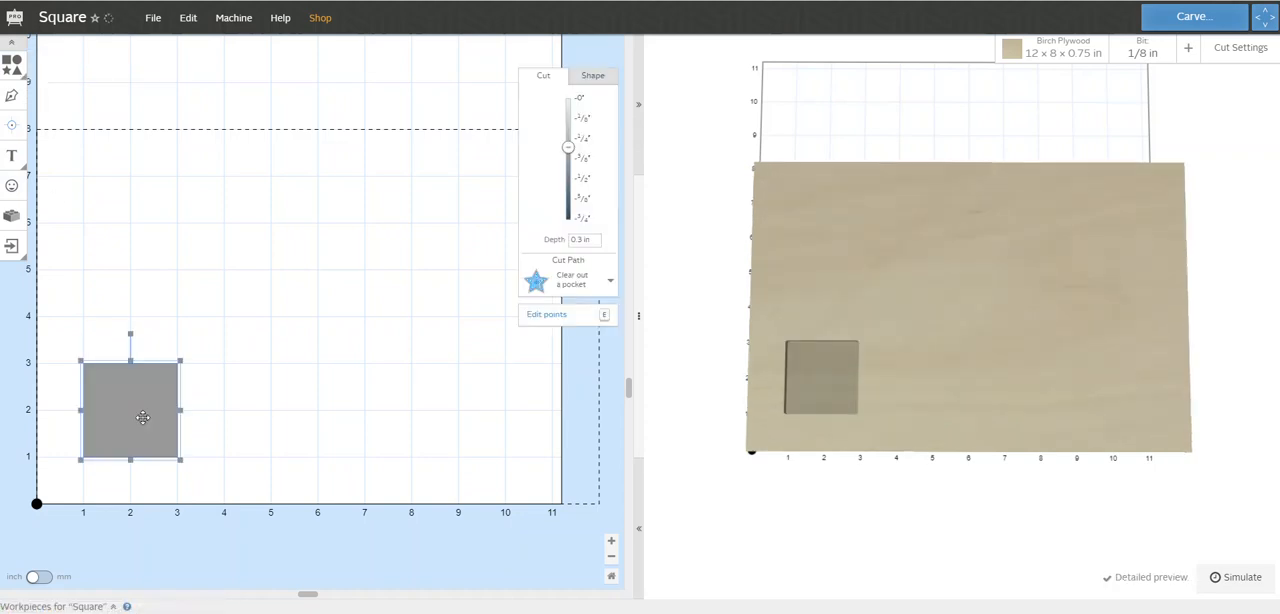
{"action": "left_click_drag", "start_coordinate": [132, 407], "coordinate": [247, 251]}
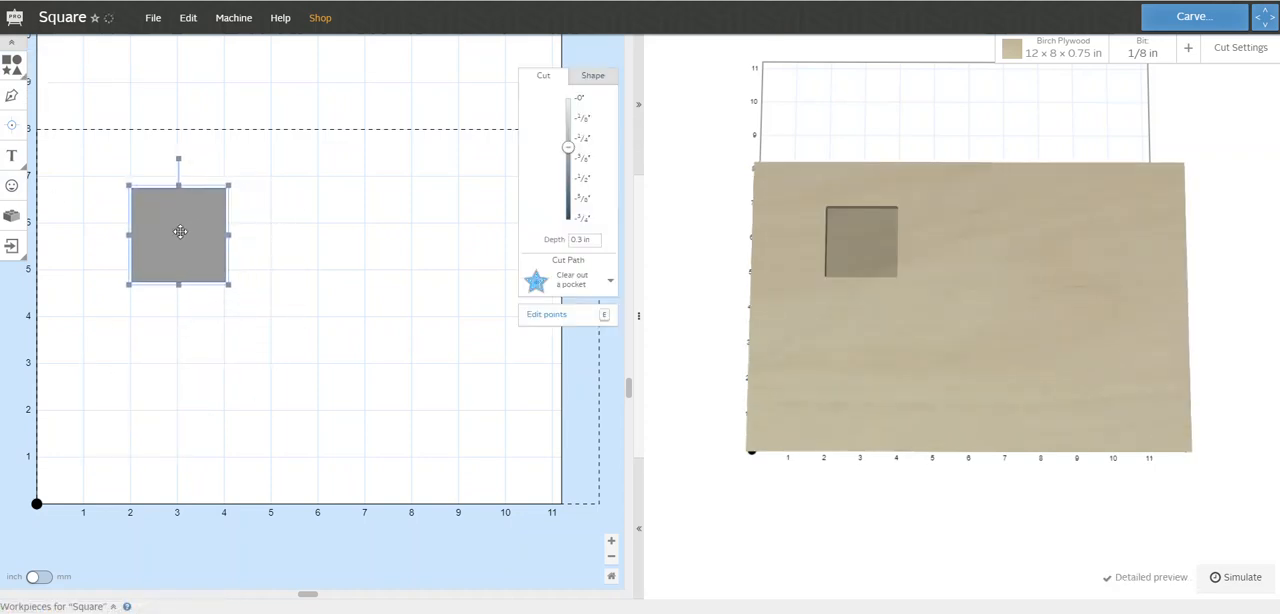
{"action": "left_click_drag", "start_coordinate": [891, 354], "coordinate": [875, 277]}
{"action": "left_click_drag", "start_coordinate": [846, 243], "coordinate": [840, 349]}
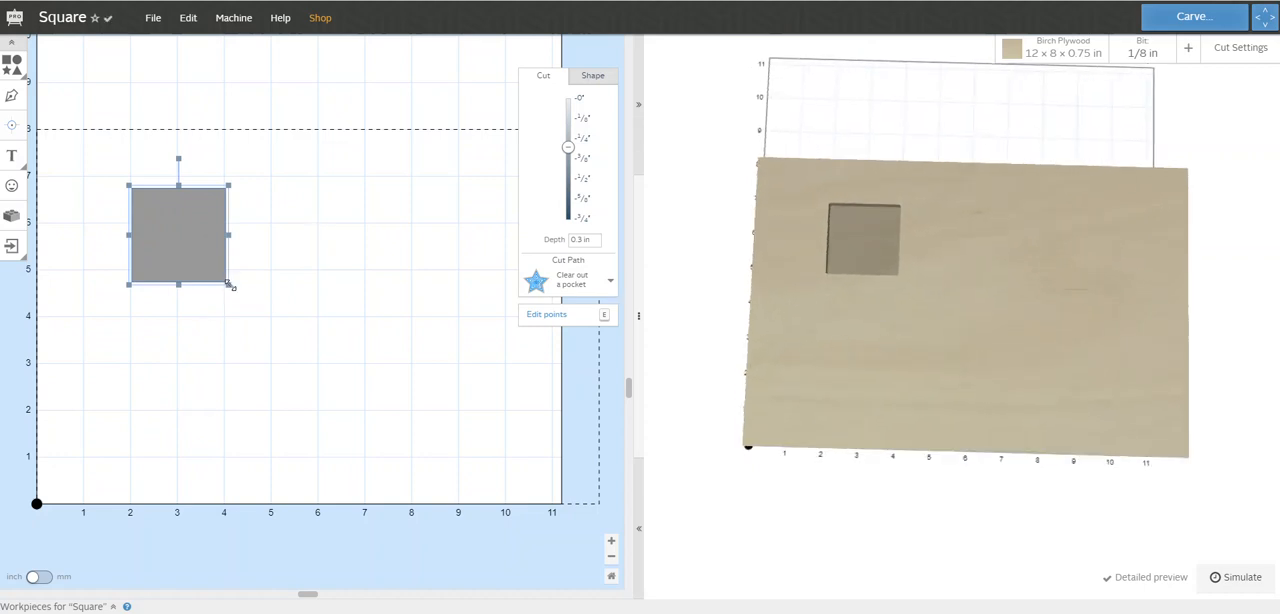
{"action": "left_click_drag", "start_coordinate": [230, 286], "coordinate": [471, 422]}
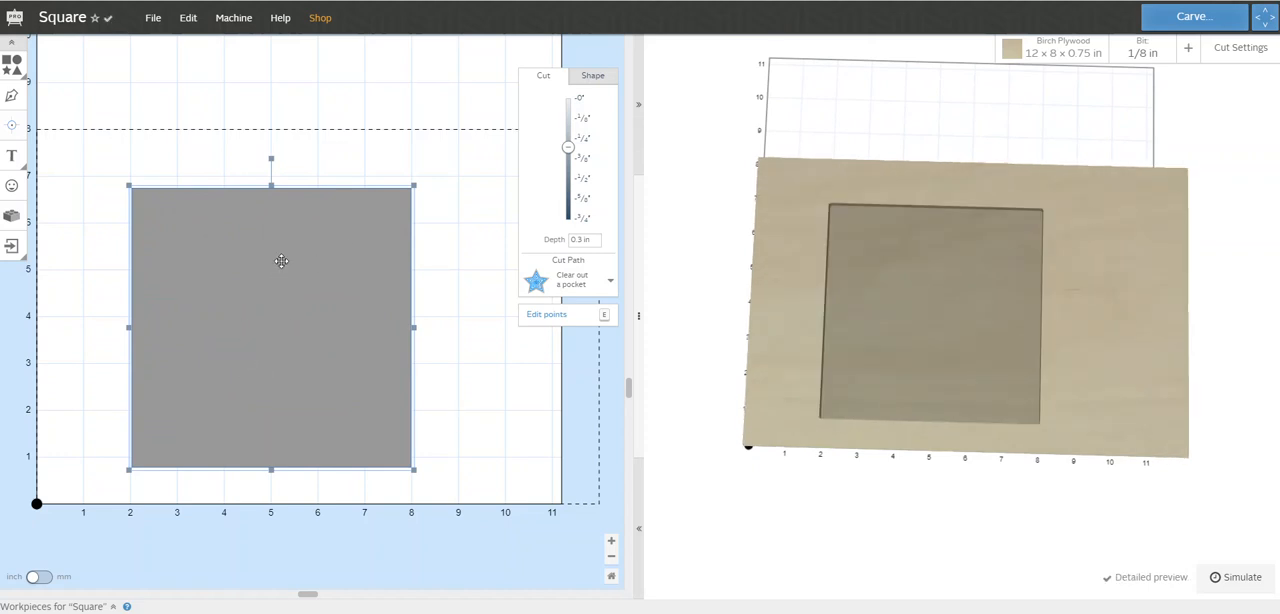
Set the square's width and height to 4 in each
{"action": "left_click", "coordinate": [593, 78]}
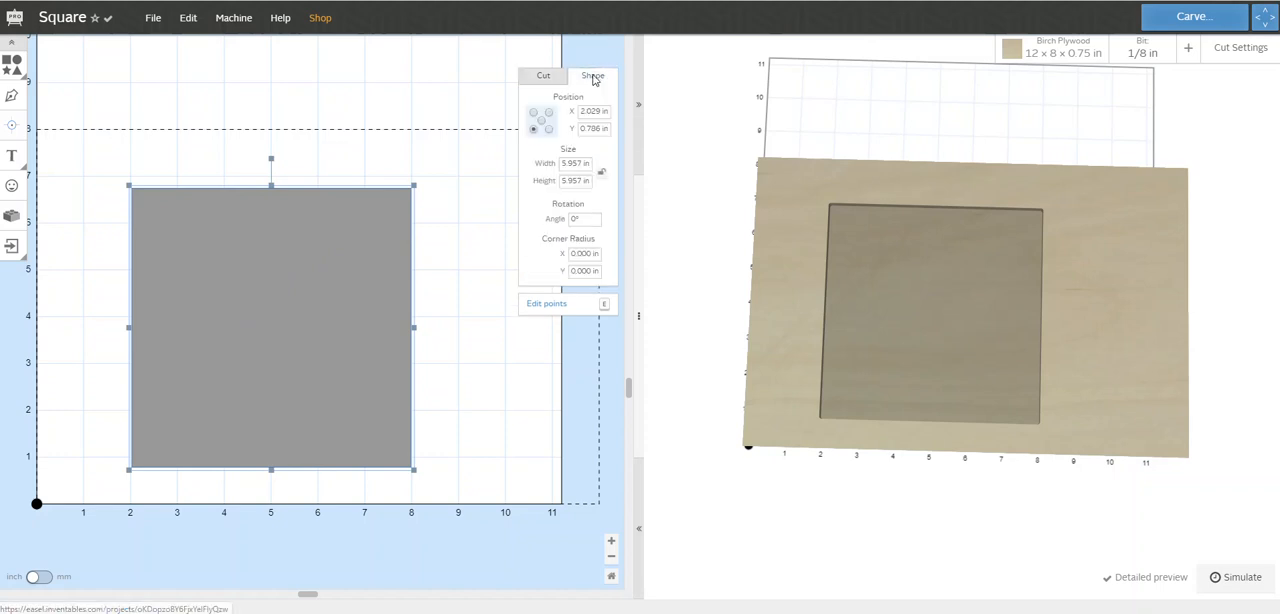
{"action": "left_click_drag", "start_coordinate": [582, 163], "coordinate": [558, 163]}
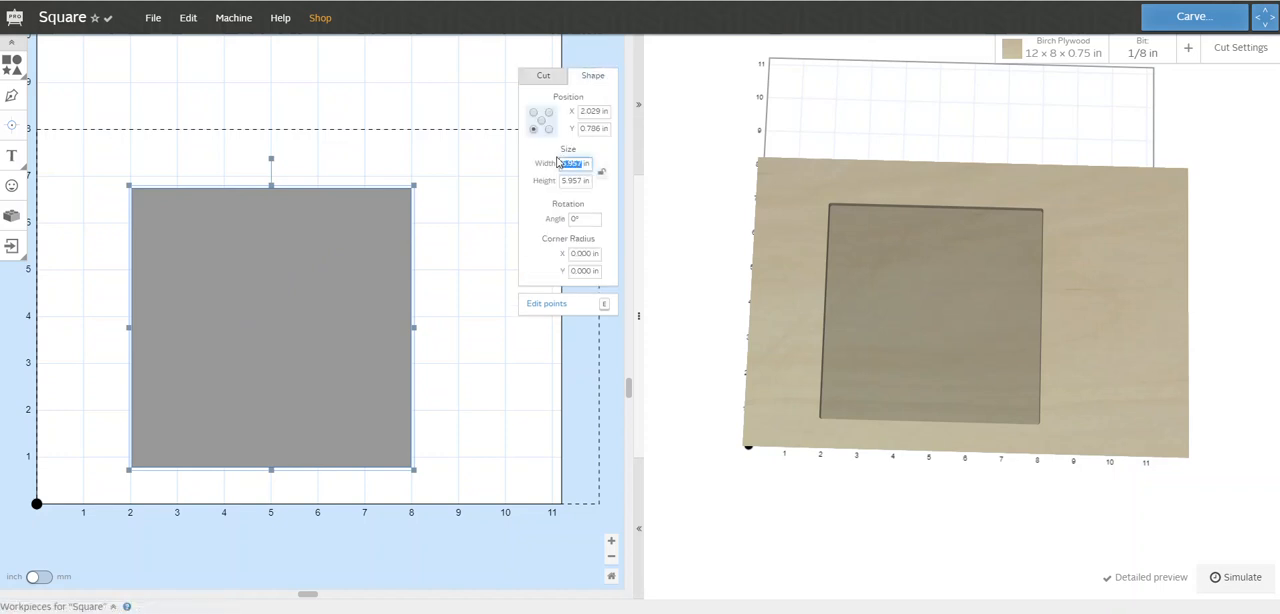
{"action": "type", "text": "4"}
{"action": "left_click_drag", "start_coordinate": [580, 181], "coordinate": [559, 184]}
{"action": "type", "text": "4"}
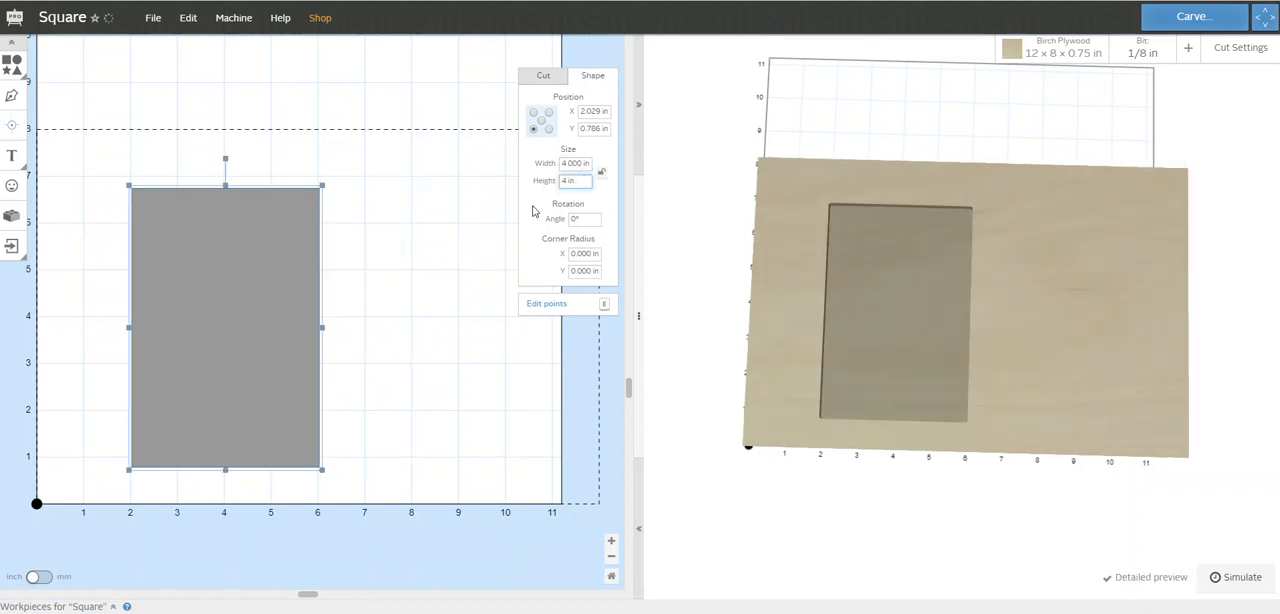
{"action": "left_click", "coordinate": [452, 215]}
{"action": "left_click", "coordinate": [260, 290]}
{"action": "left_click", "coordinate": [584, 181]}
{"action": "type", "text": "4"}
{"action": "key", "text": "Return"}
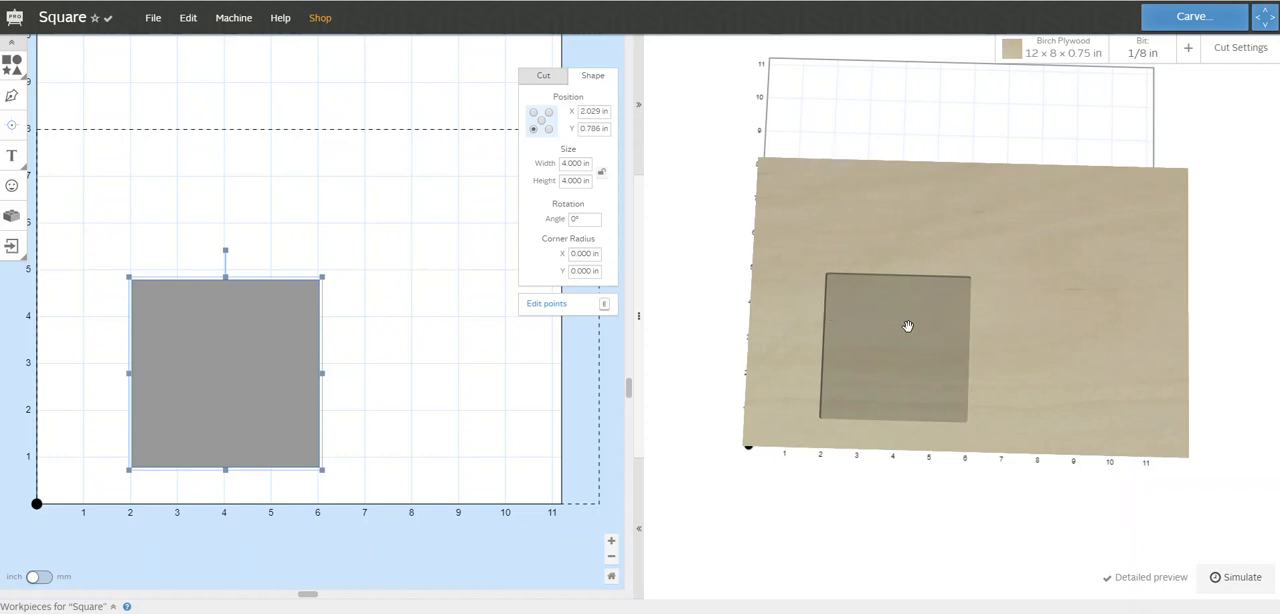
Move the square toward the middle of the workpiece, with its lower-left corner at about X 3 in and Y 2.5 in
{"action": "left_click_drag", "start_coordinate": [920, 326], "coordinate": [846, 388]}
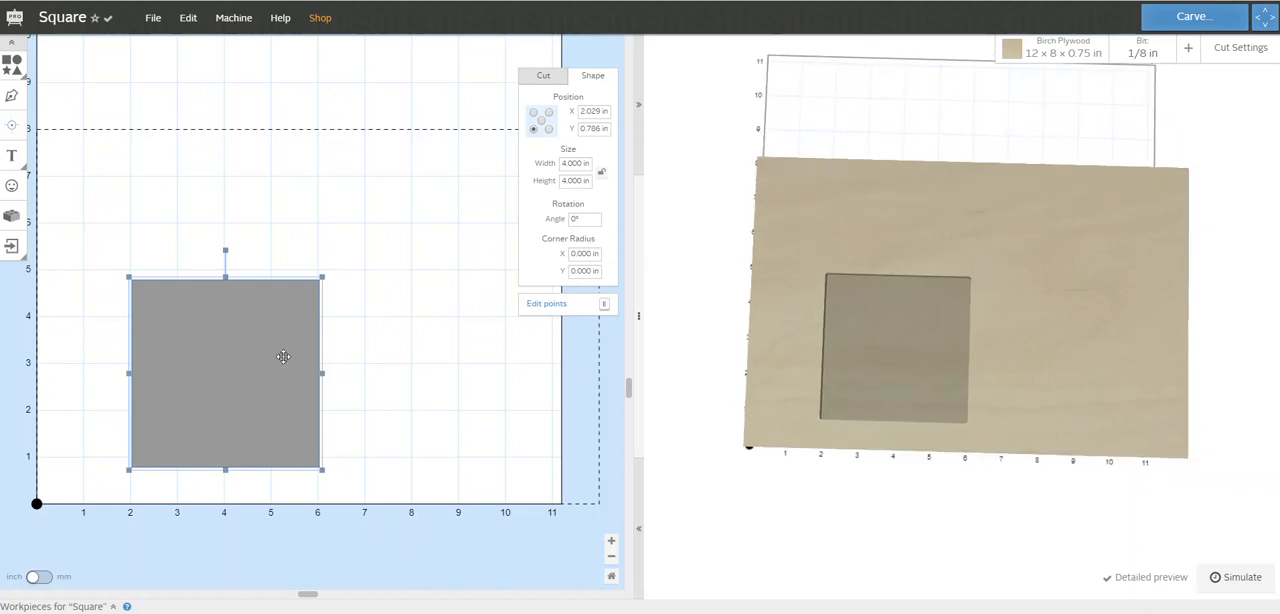
{"action": "left_click_drag", "start_coordinate": [241, 365], "coordinate": [319, 278]}
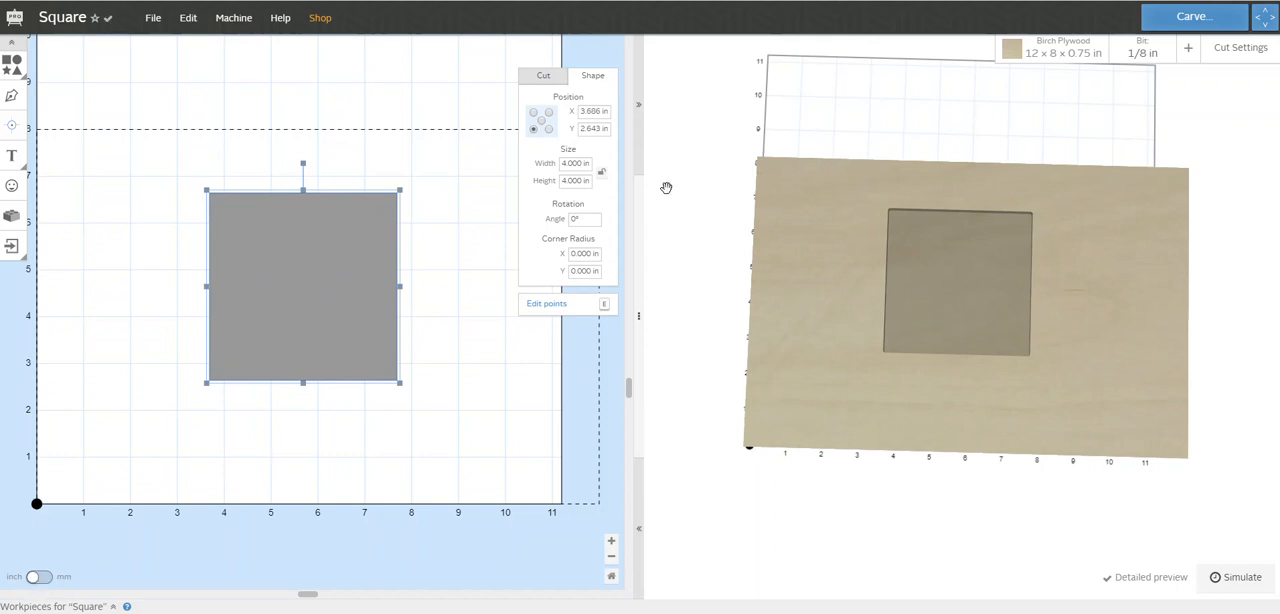
{"action": "left_click_drag", "start_coordinate": [311, 285], "coordinate": [281, 291]}
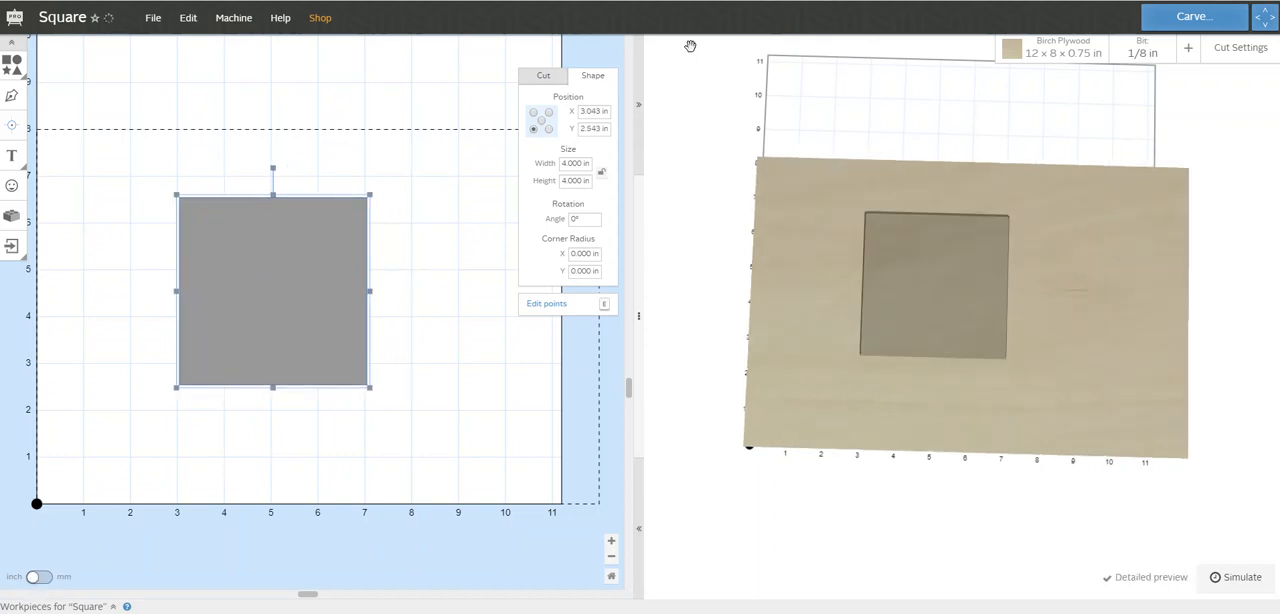